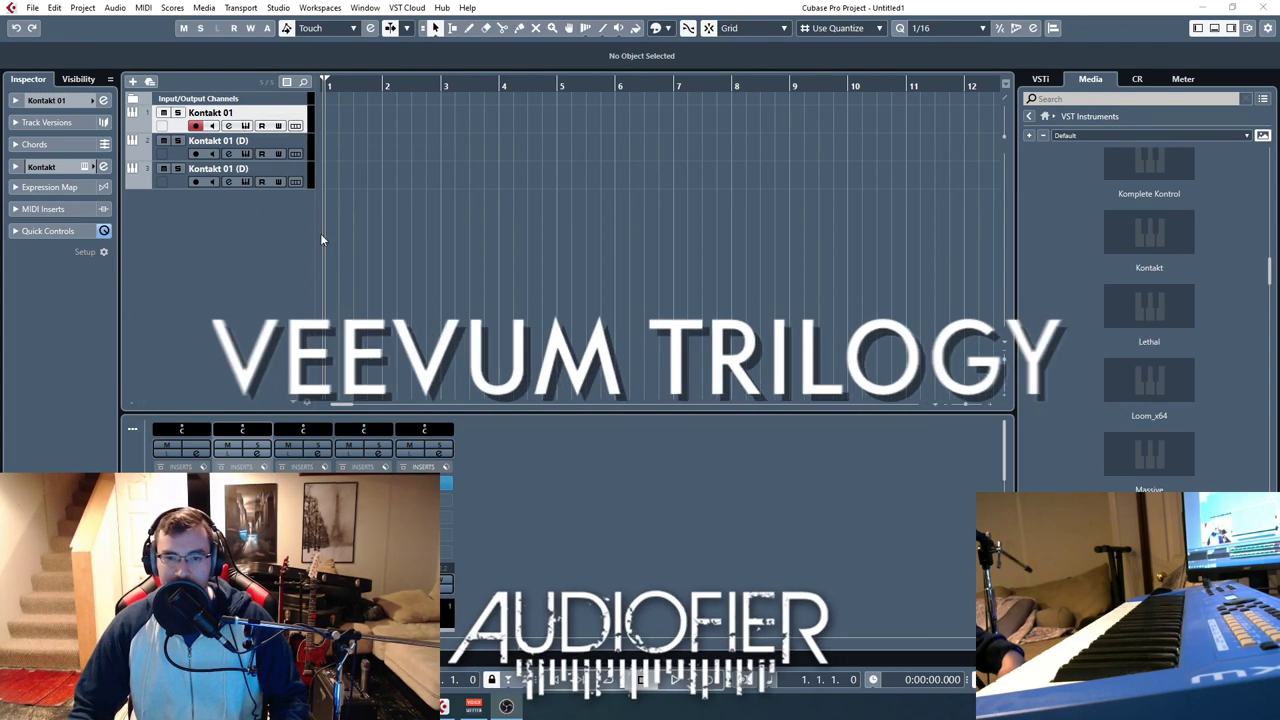
Step: Open the first track's Kontakt instrument and move its window up and to the left
left_click(243, 127)
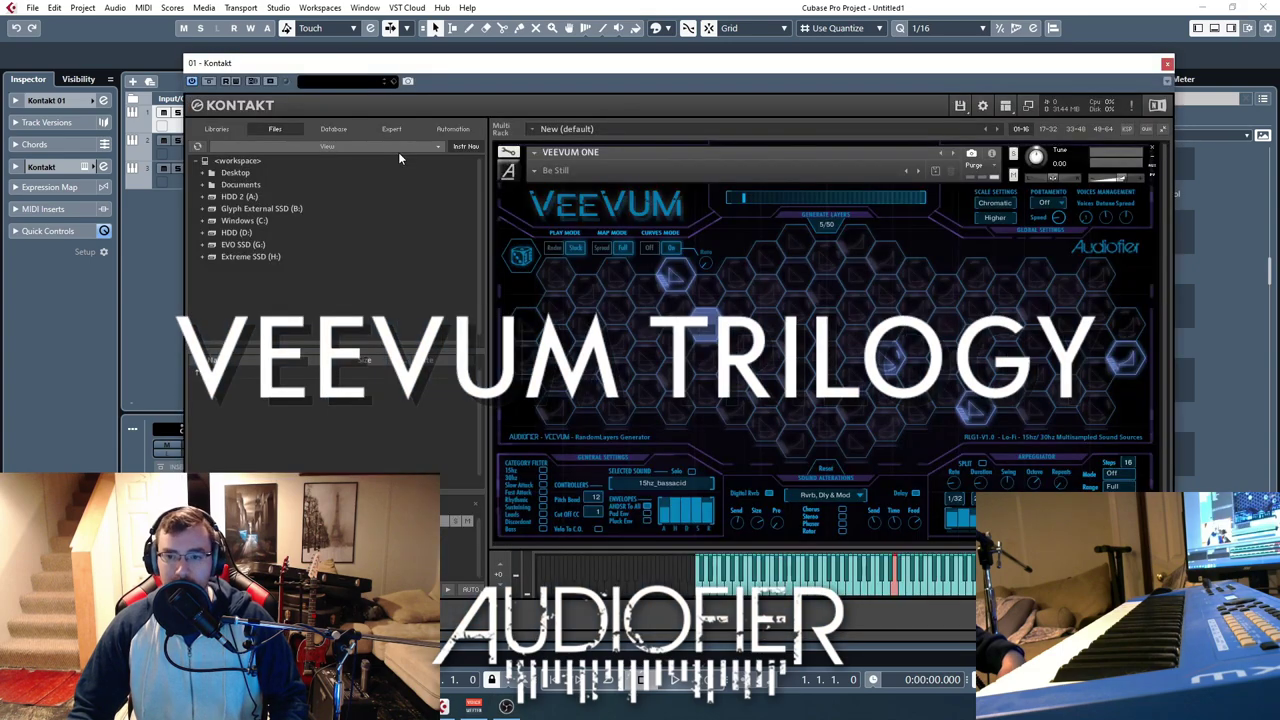
left_click_drag(530, 70, 452, 68)
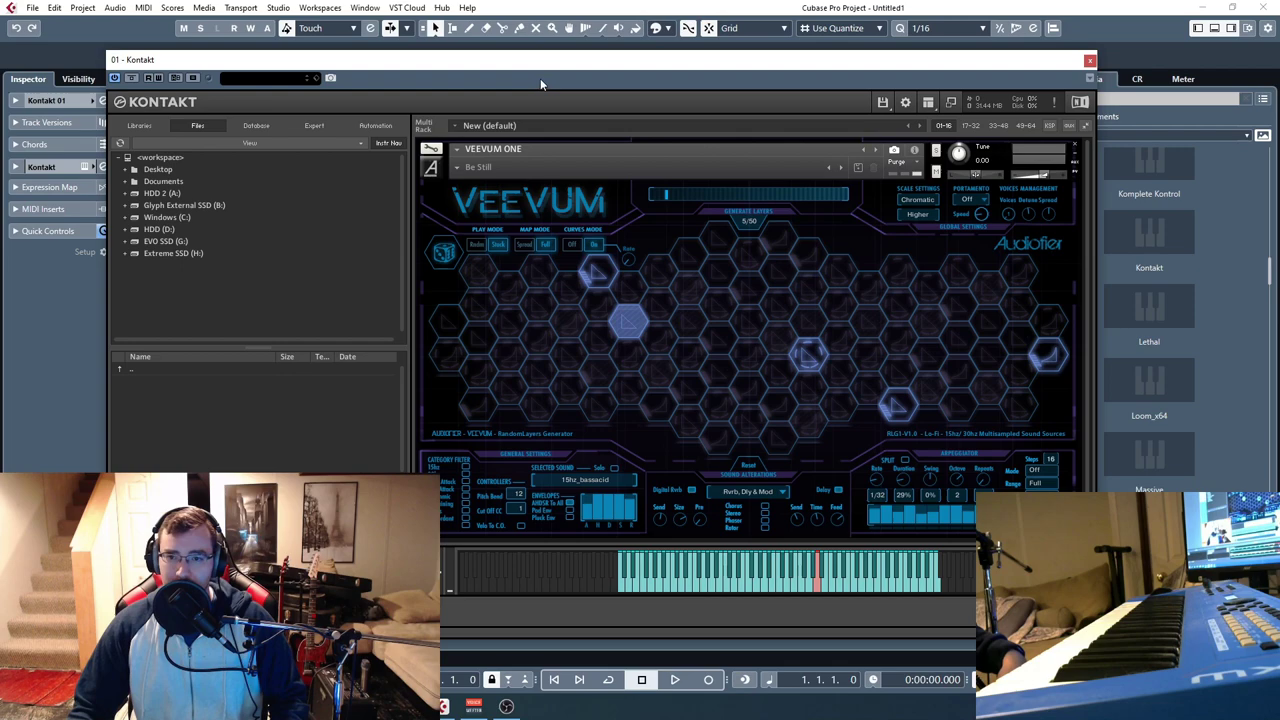
left_click_drag(540, 84, 506, 66)
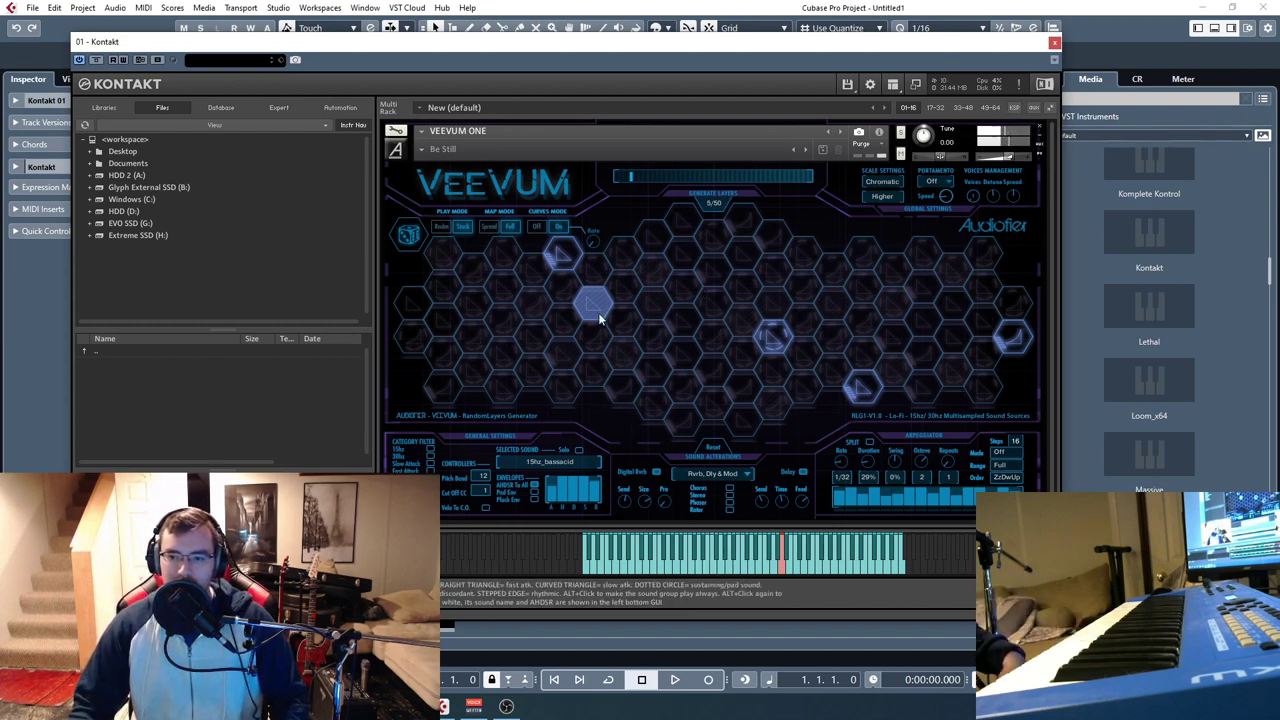
Step: Turn off the lit hexagons until only one sound layer remains on the grid
left_click(566, 260)
left_click(775, 340)
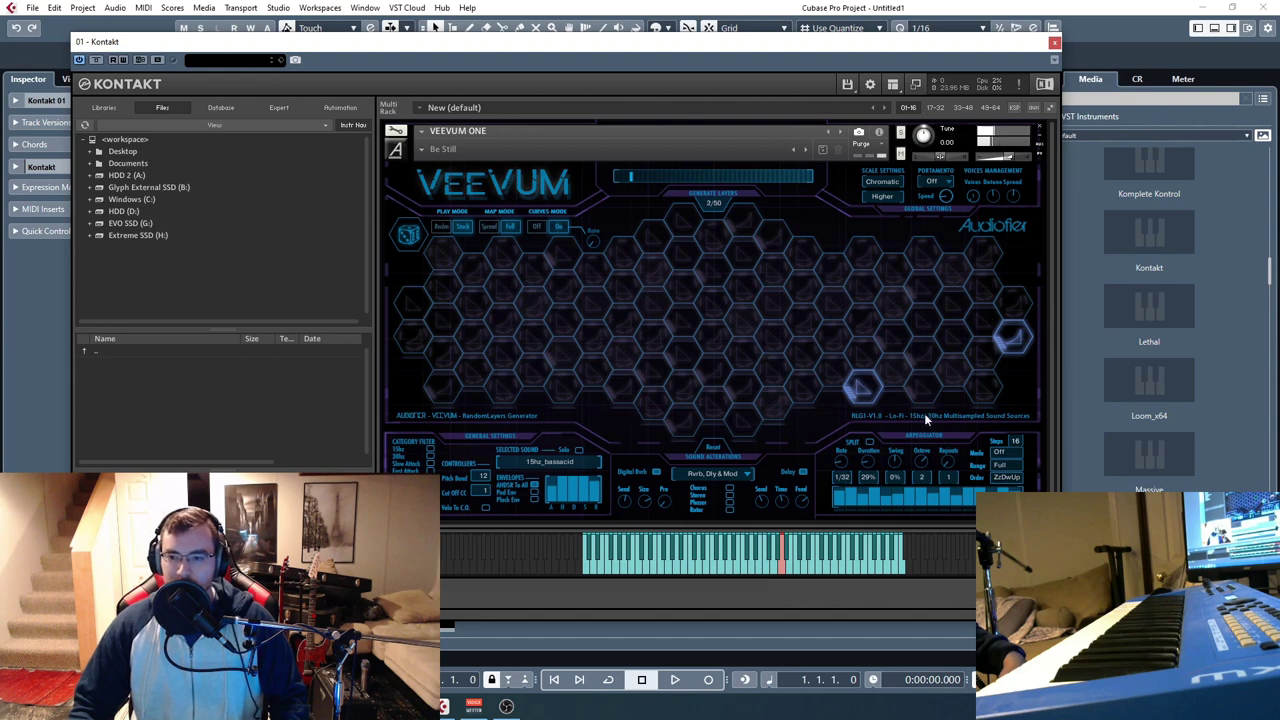
left_click(1013, 340)
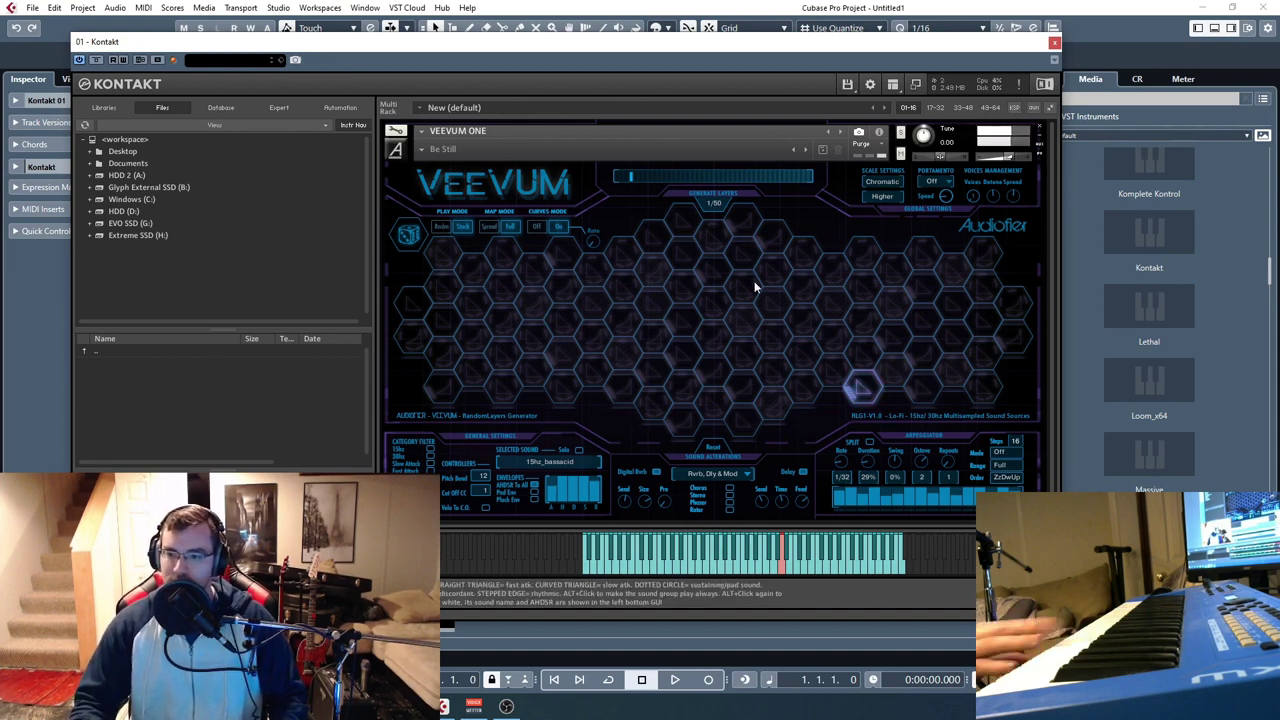
Step: Add 30hz_breathsynth, 15hz_sweetpad and more layers until eight of 50 are active
left_click(741, 358)
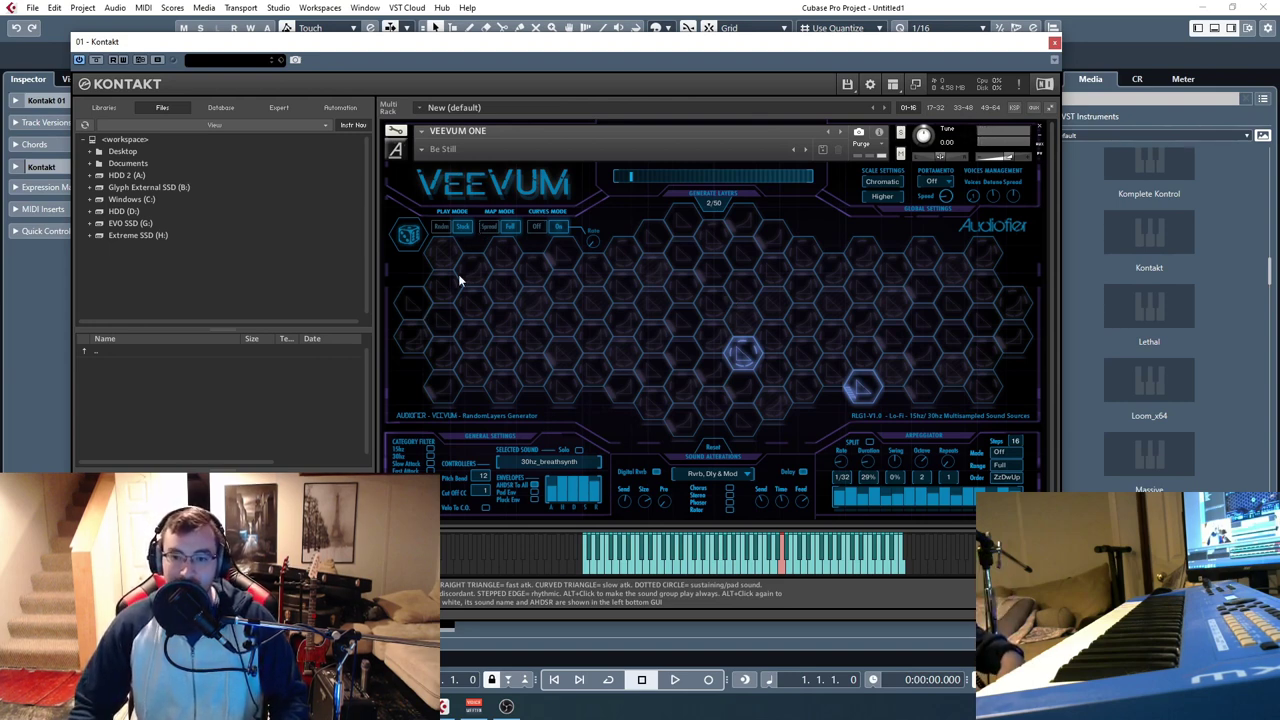
left_click(503, 320)
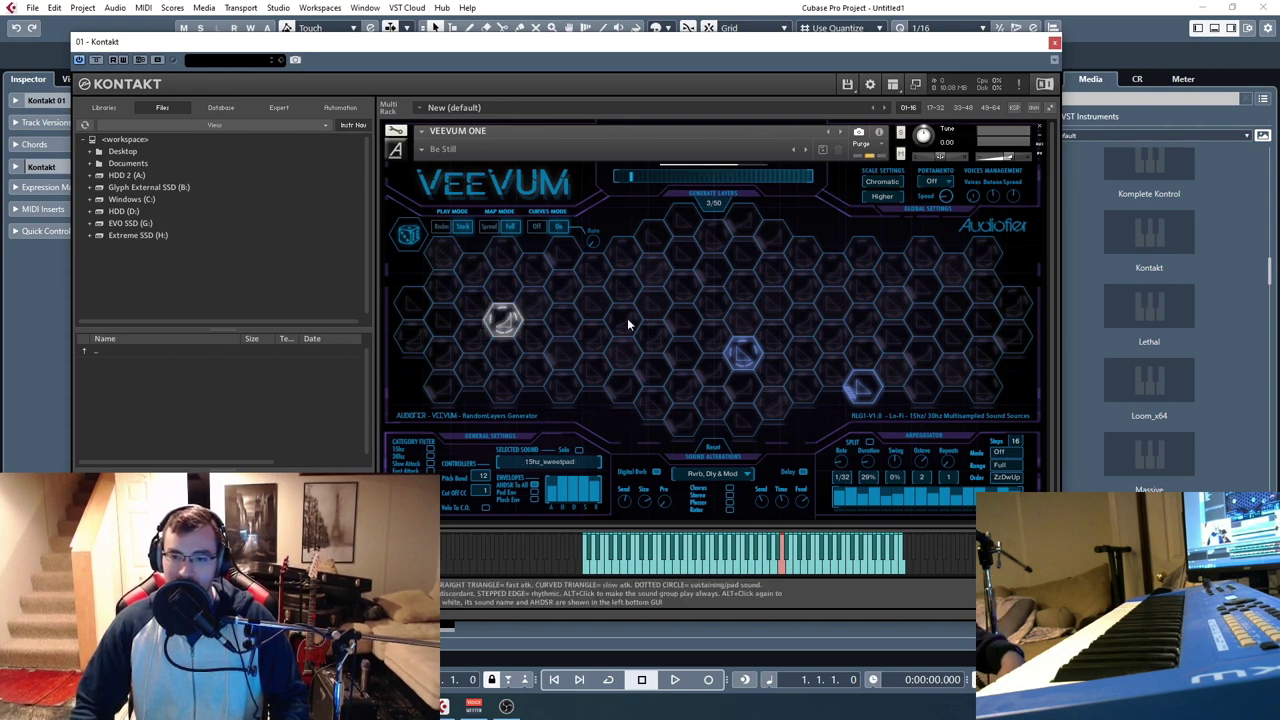
left_click(628, 324)
left_click(652, 372)
left_click(742, 288)
left_click(833, 270)
left_click(982, 320)
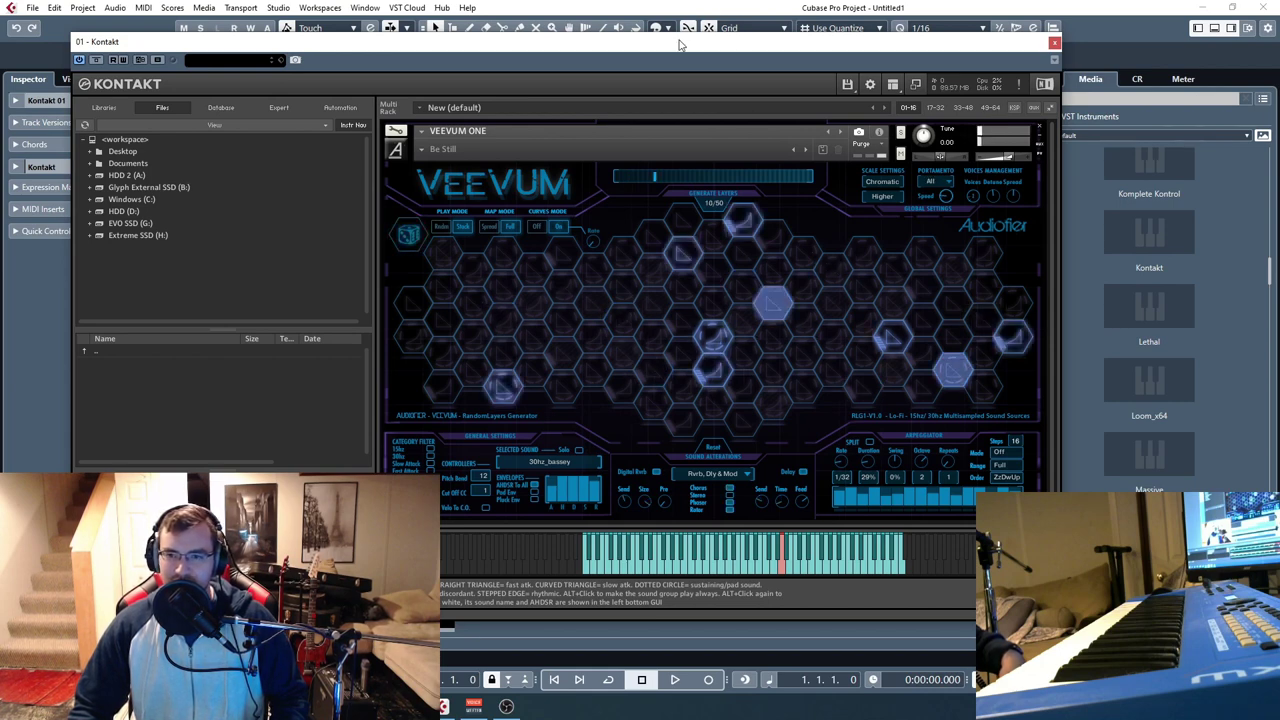
Step: Nudge the Kontakt window slightly left over the project
left_click_drag(681, 45, 663, 59)
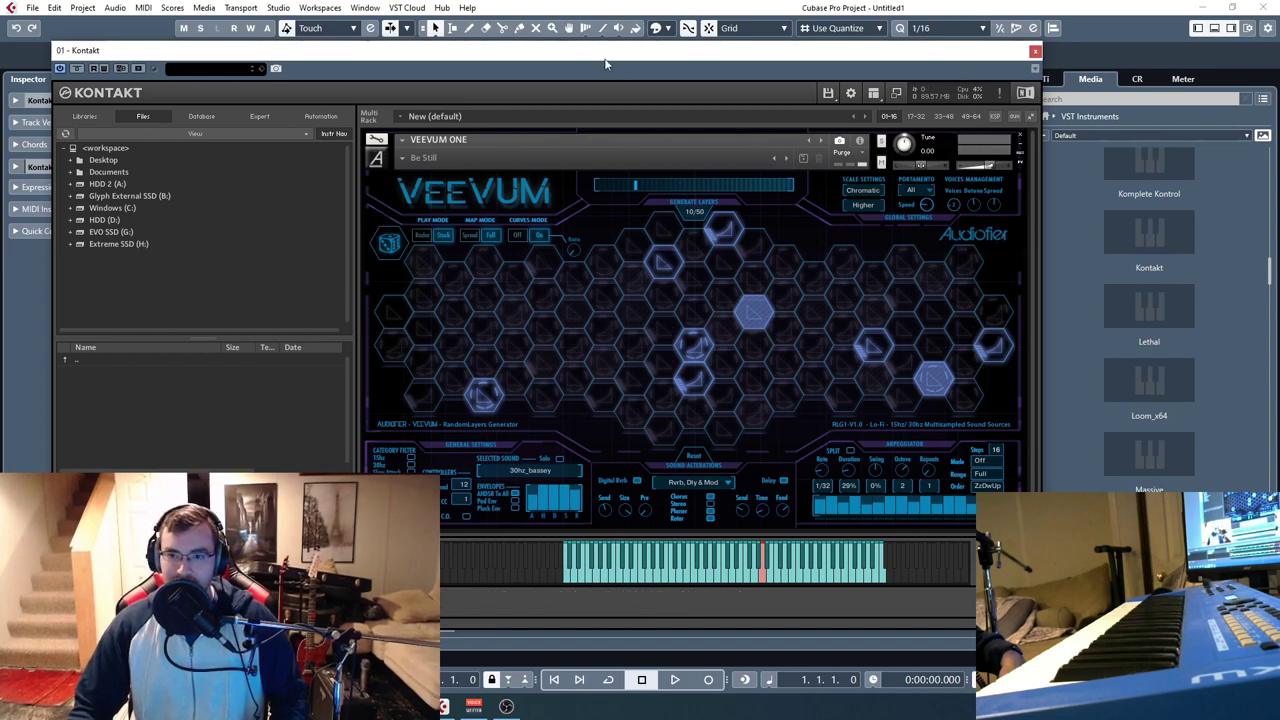
left_click_drag(616, 56, 603, 62)
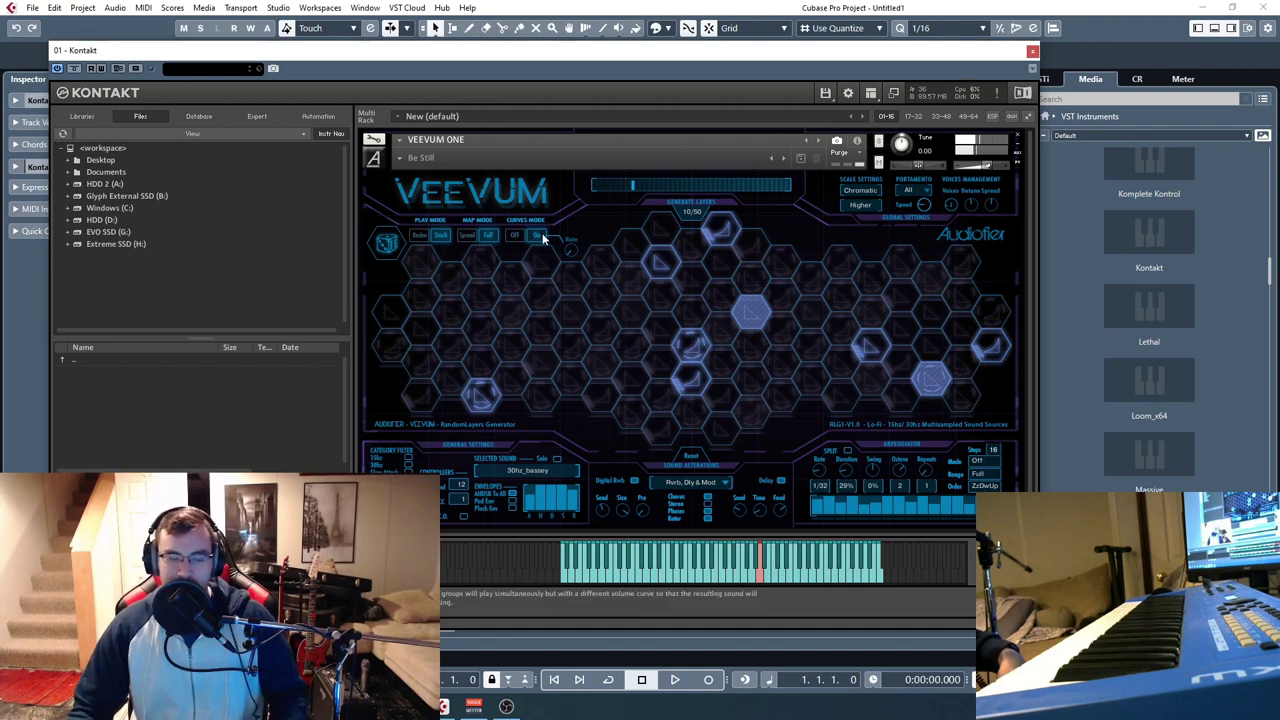
Step: Load the Like a piano snapshot and set its arpeggiator Mode to On
left_click(399, 158)
mouse_move(473, 185)
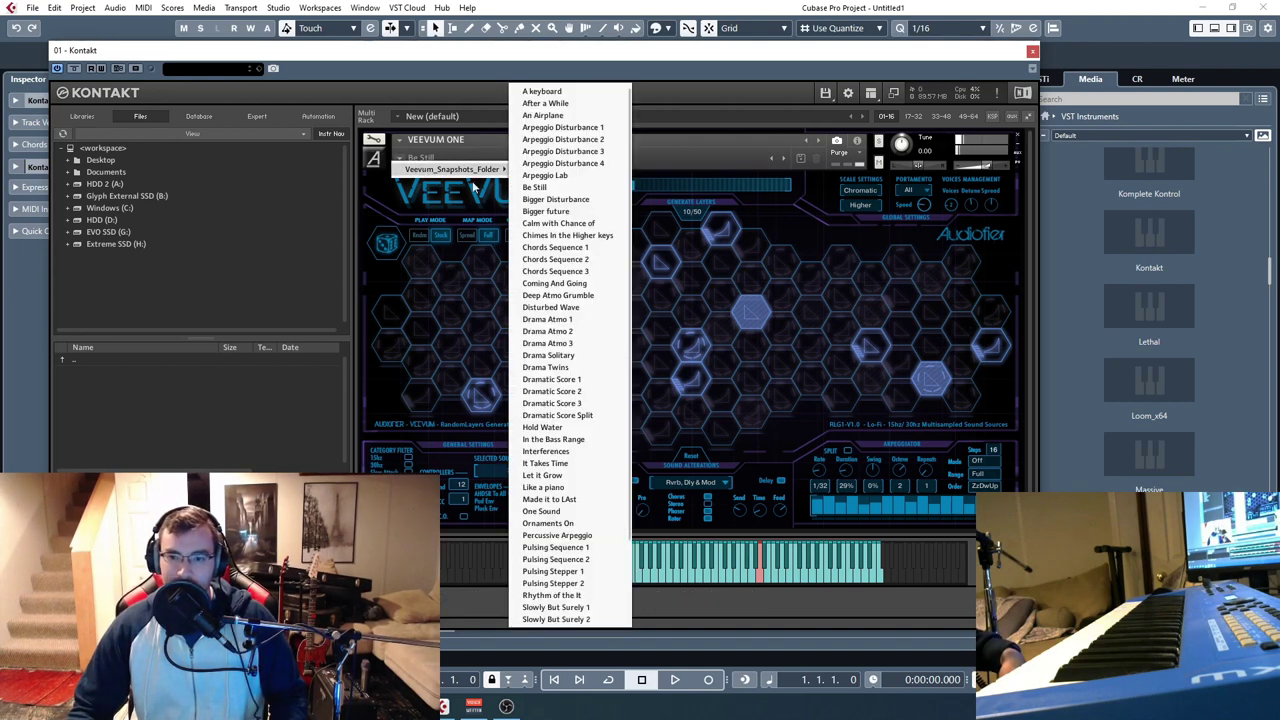
scroll(555, 455, "down", 3)
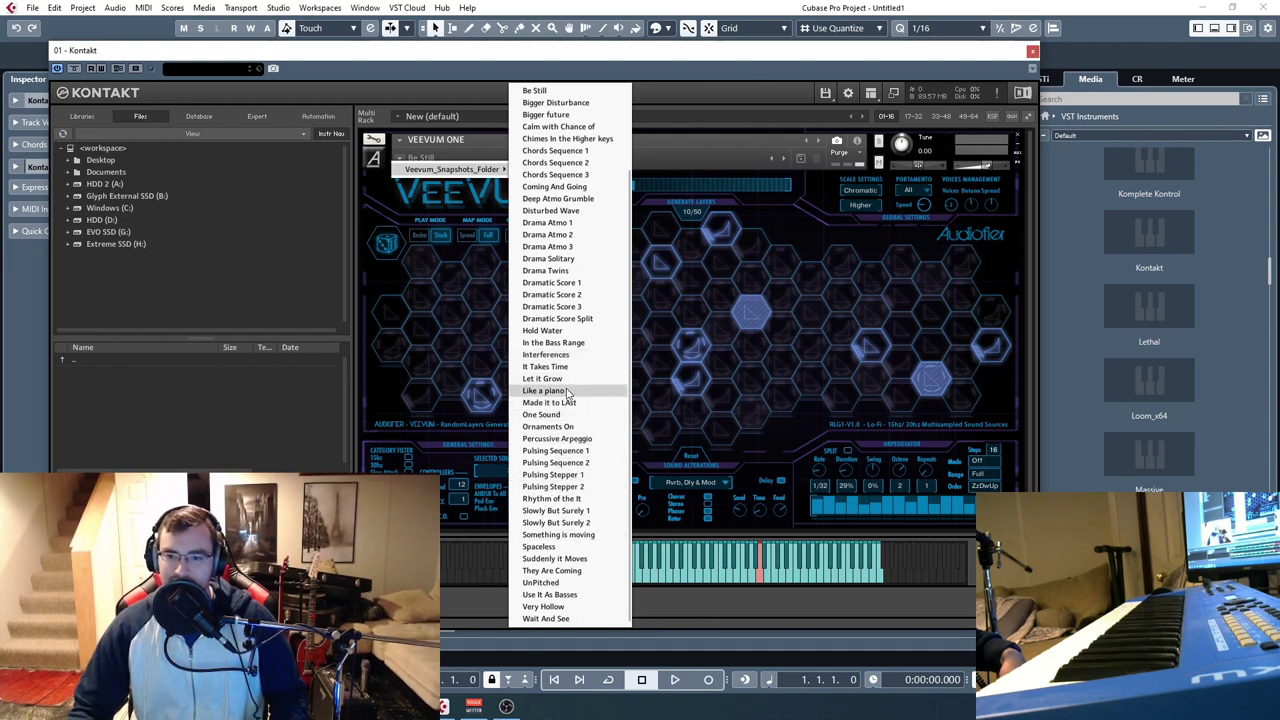
key("Return")
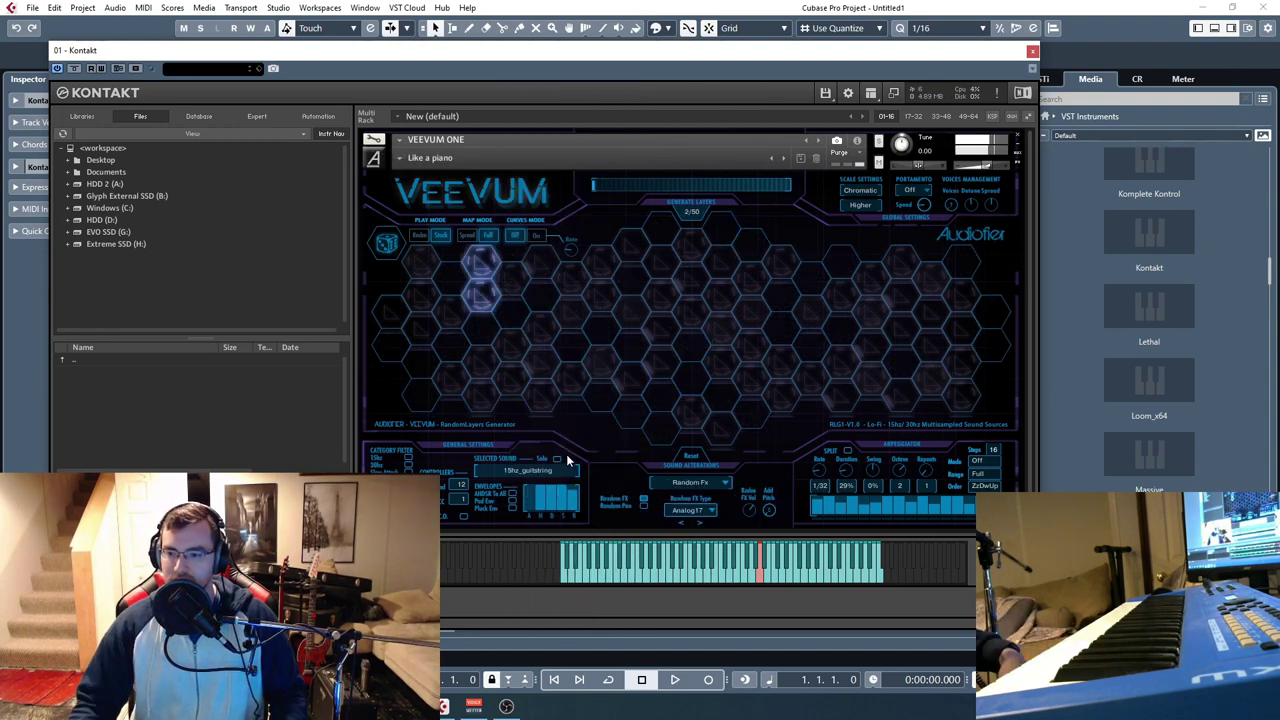
left_click(984, 462)
left_click(984, 485)
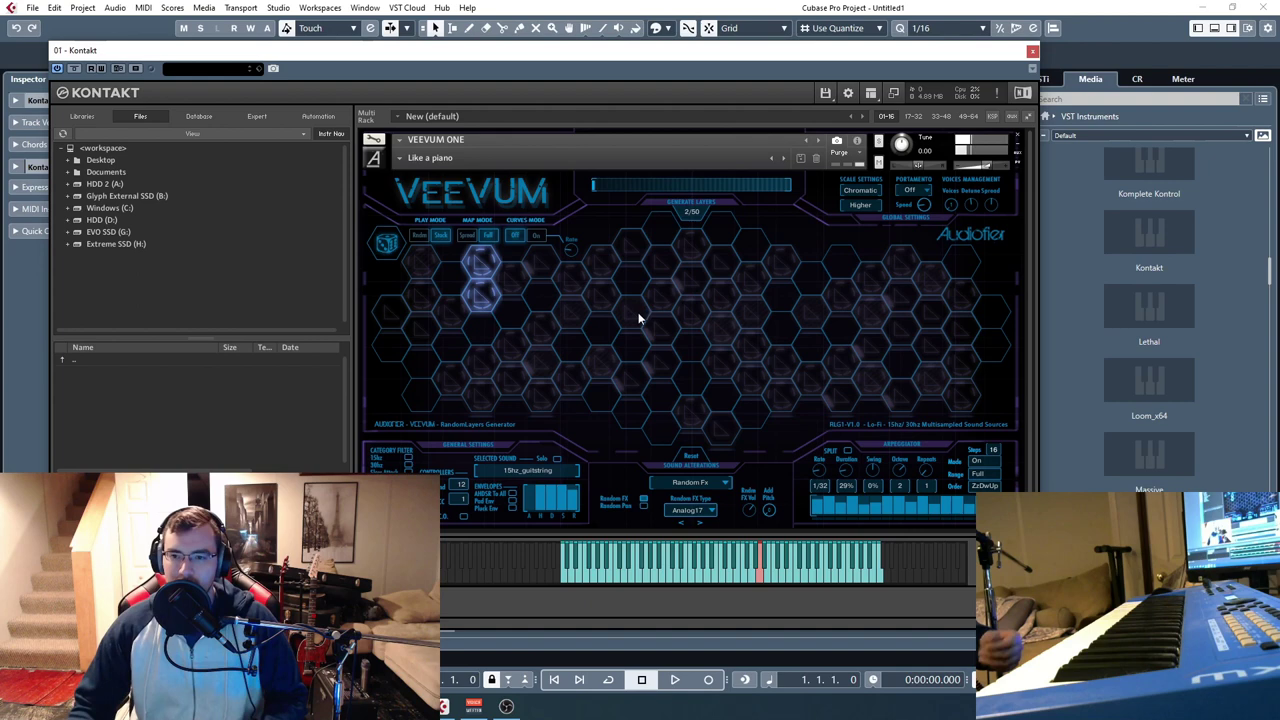
Step: Purge all of the instrument's samples from memory
left_click(840, 158)
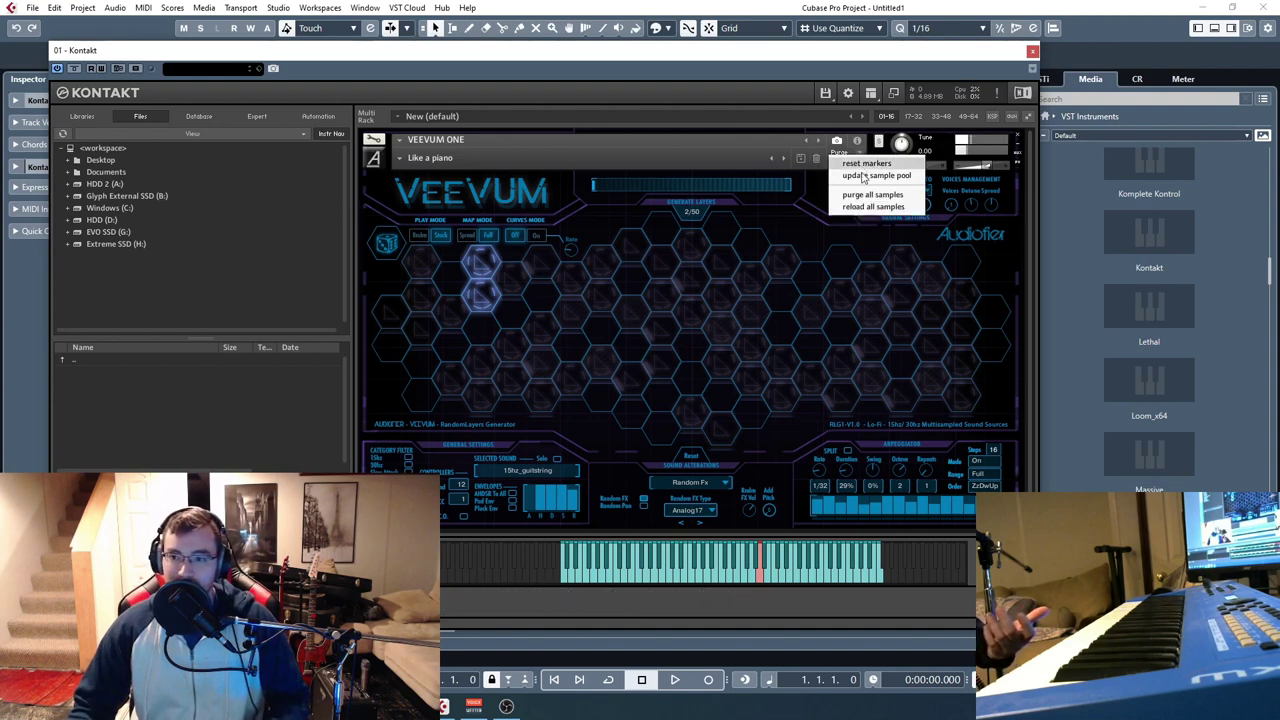
left_click(865, 193)
left_click_drag(808, 61, 800, 64)
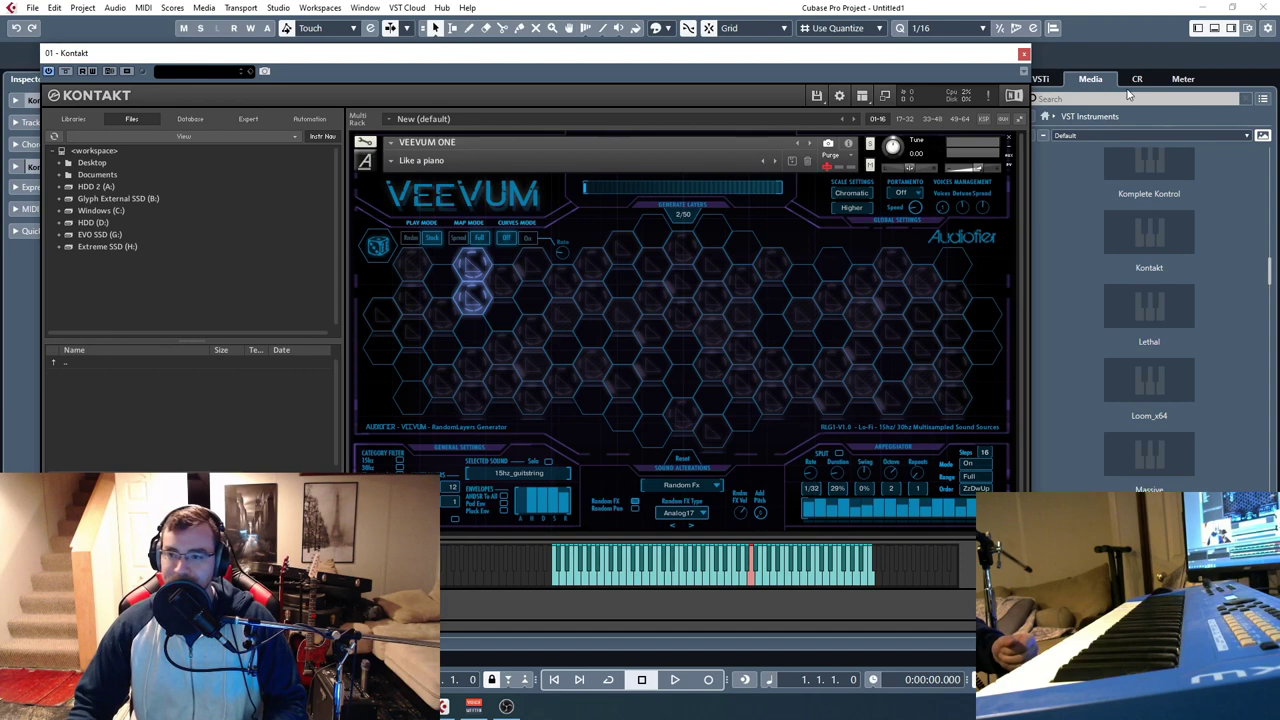
Step: Audition the Chords Sequence 1 snapshot, then remove Veevum One from the rack
left_click(420, 161)
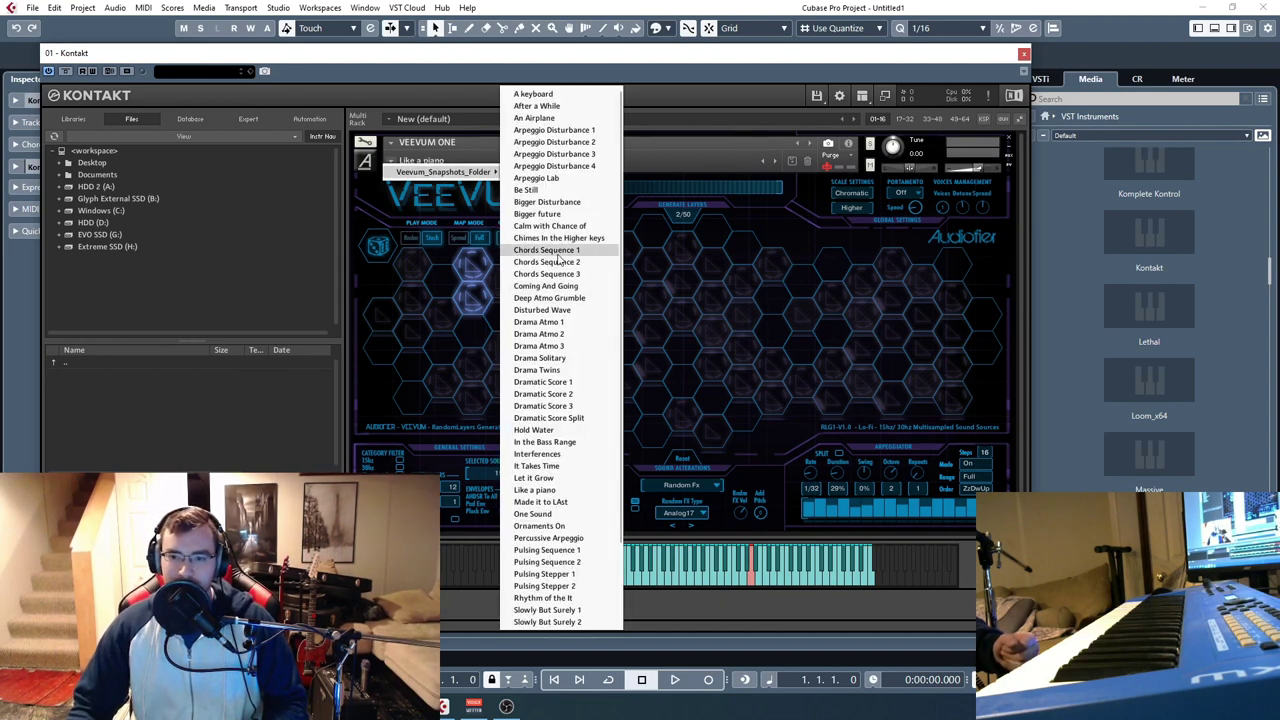
left_click(546, 249)
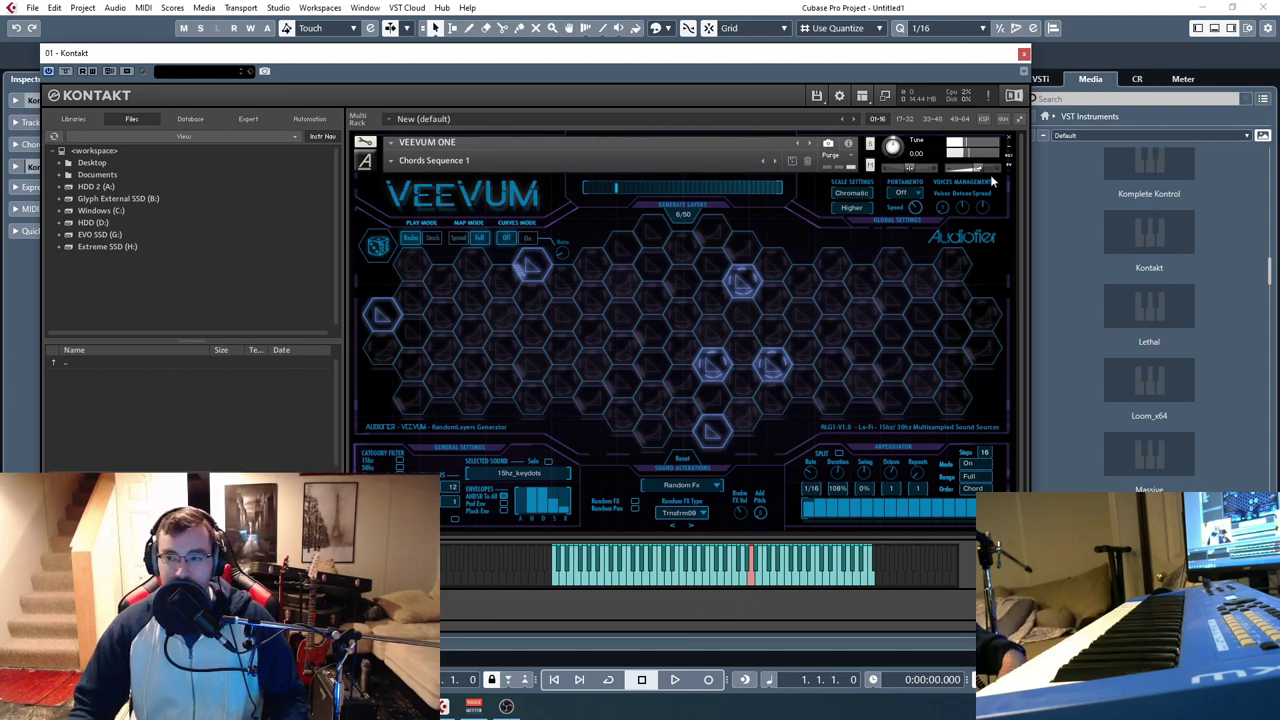
left_click(1009, 138)
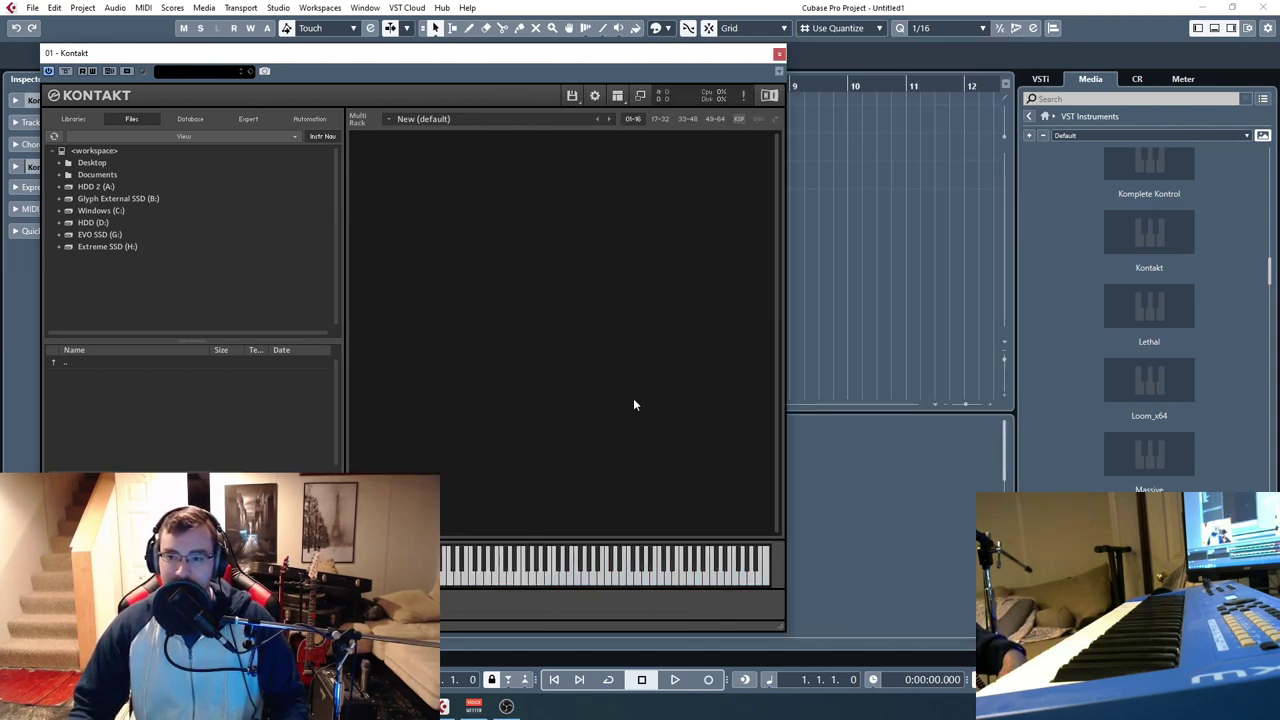
Step: Close the first Kontakt window, open track 2's Veevum AD instrument and position its window
left_click(779, 54)
left_click(245, 153)
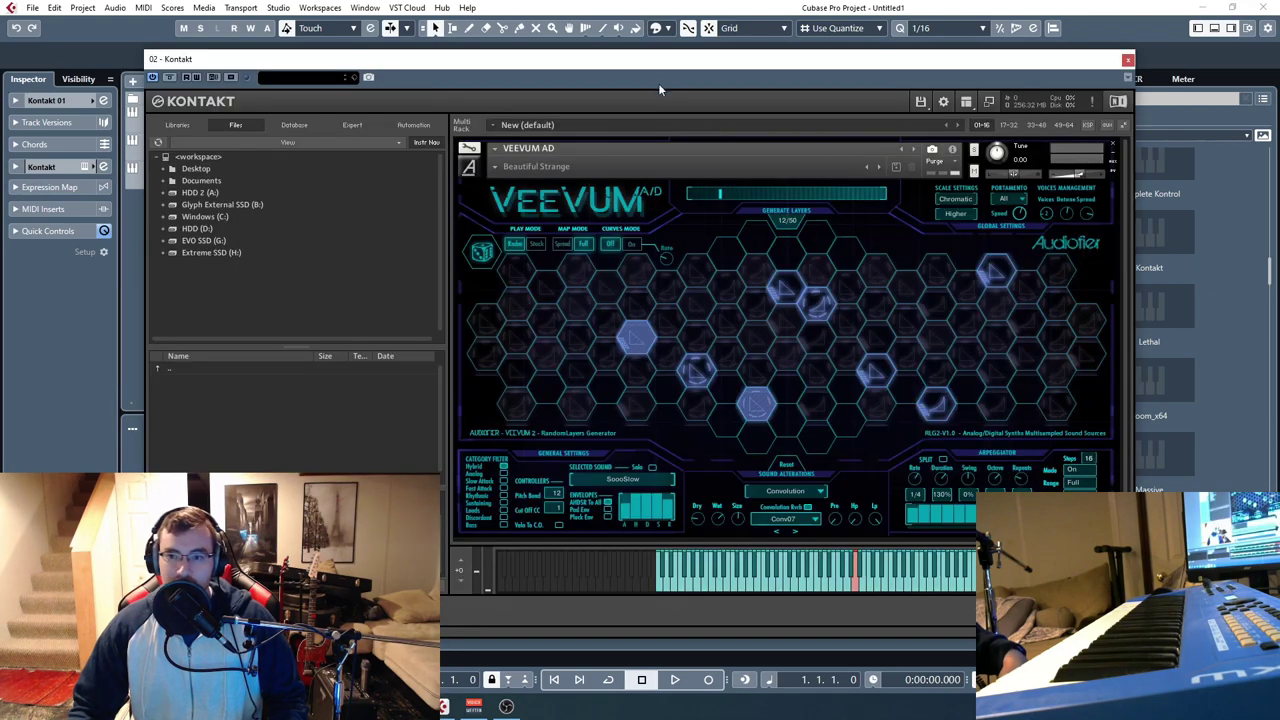
mouse_move(658, 83)
left_mouse_down()
mouse_move(815, 135)
mouse_move(645, 83)
left_mouse_up()
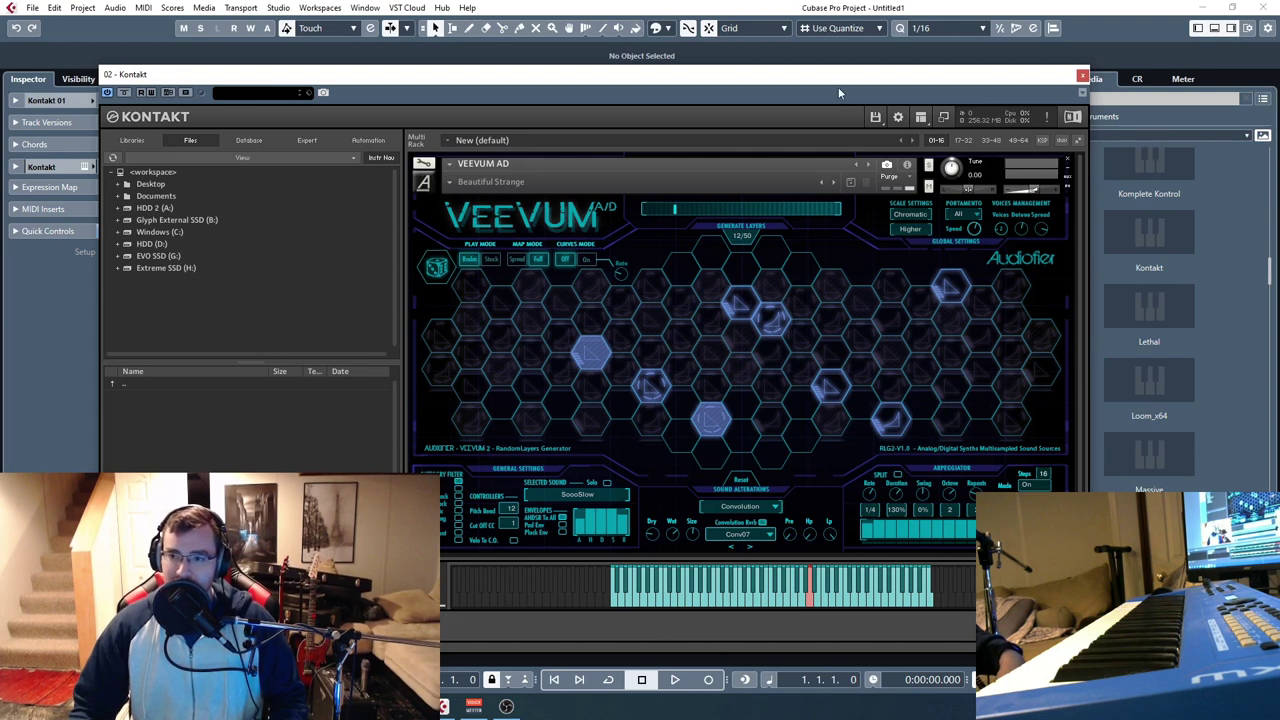
left_click_drag(839, 93, 746, 46)
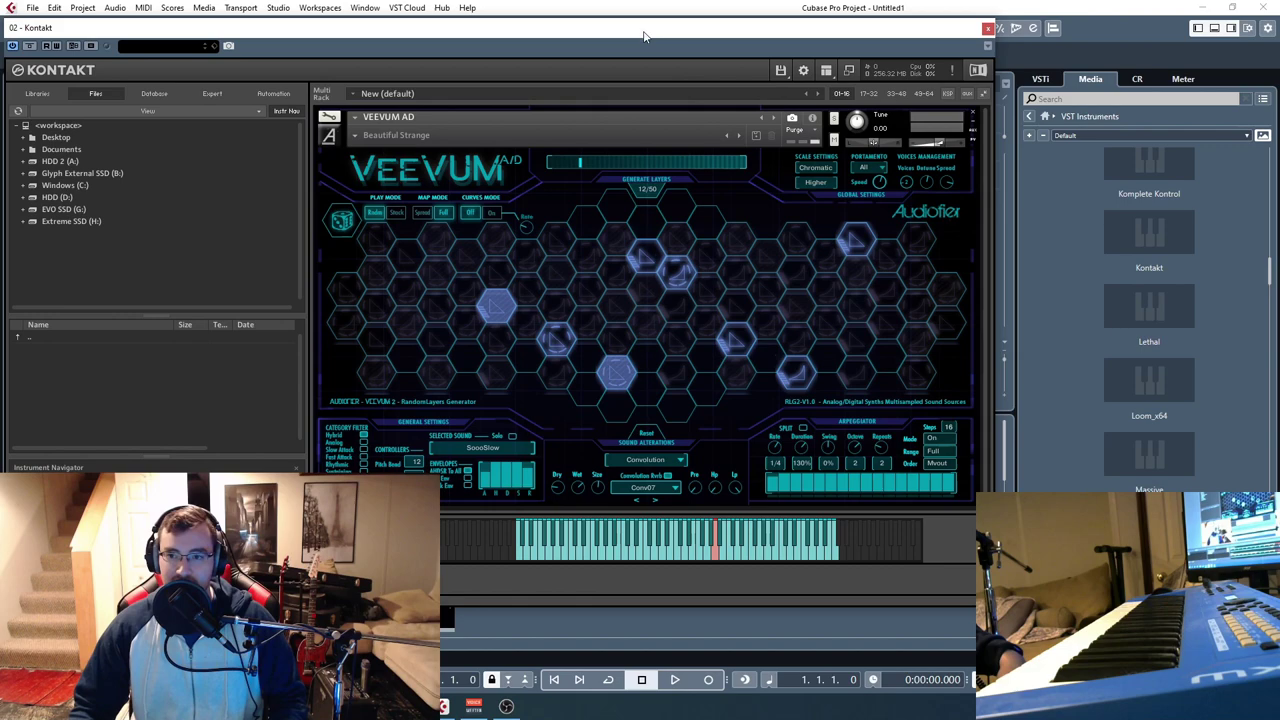
left_click_drag(645, 35, 707, 40)
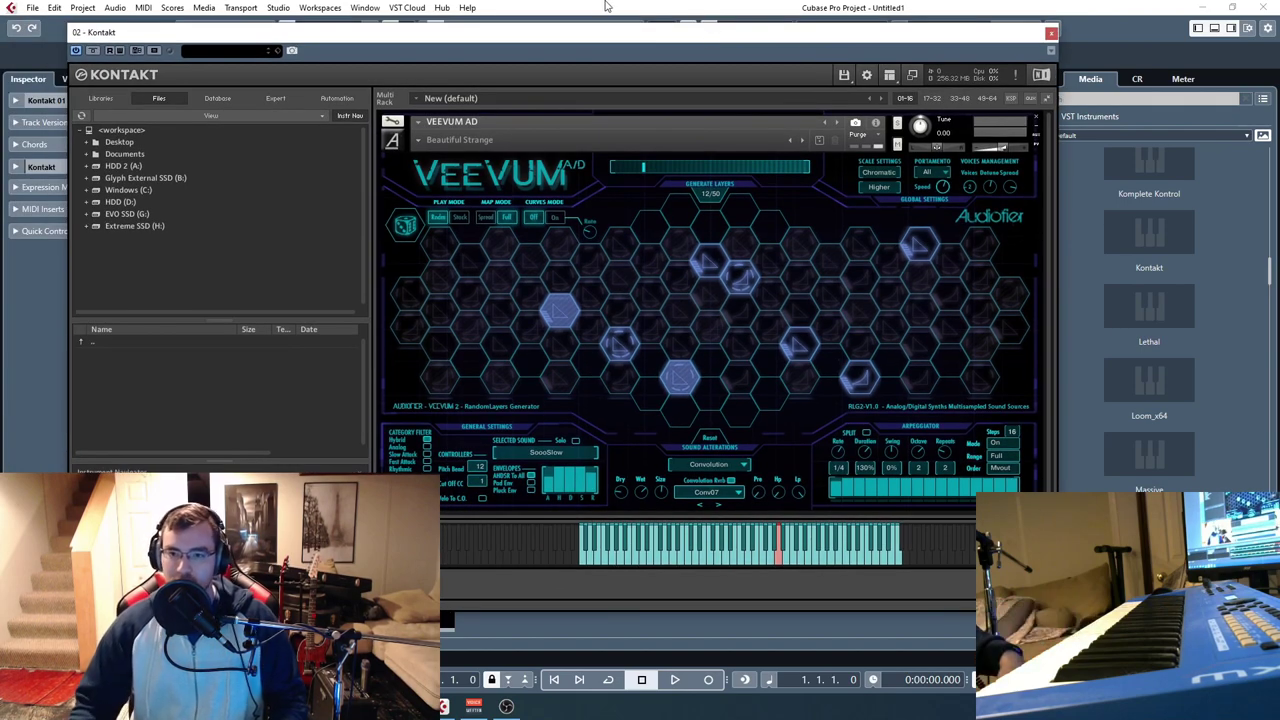
left_click(1051, 35)
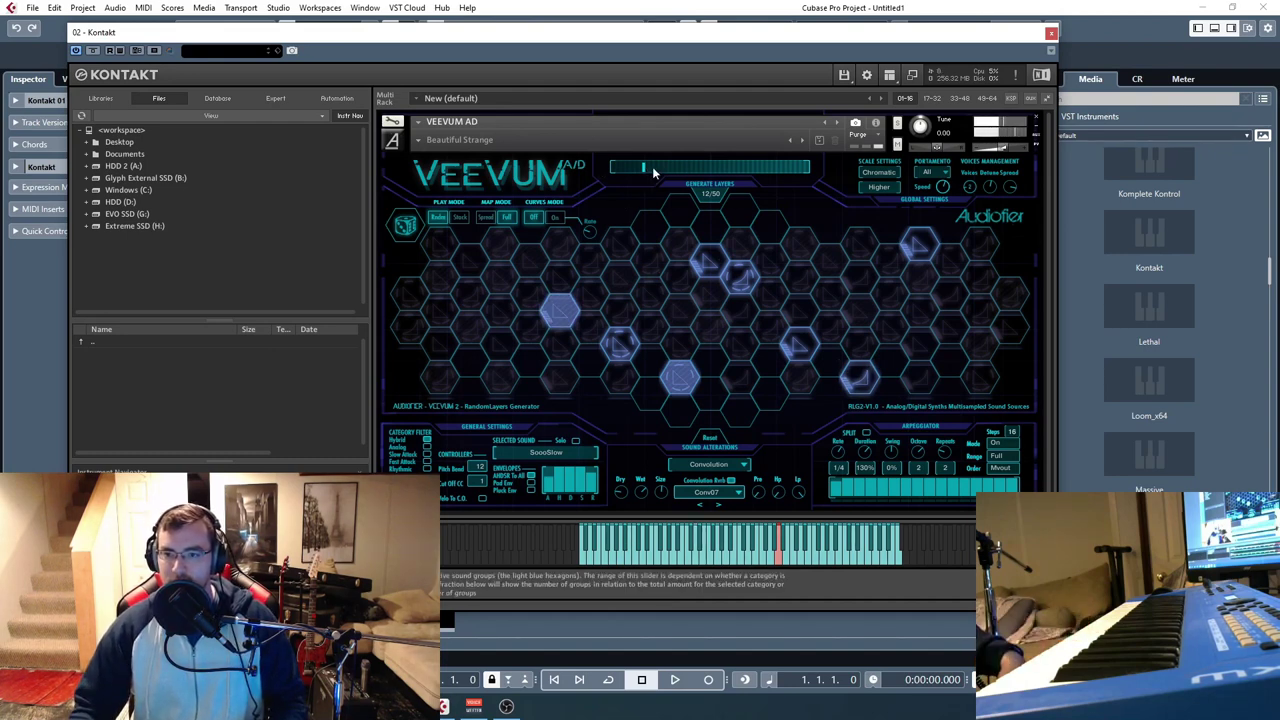
Step: Drop Generate Layers to zero, regenerate a few layers, then load the Celestial Atmo snapshot
left_click_drag(731, 180, 648, 156)
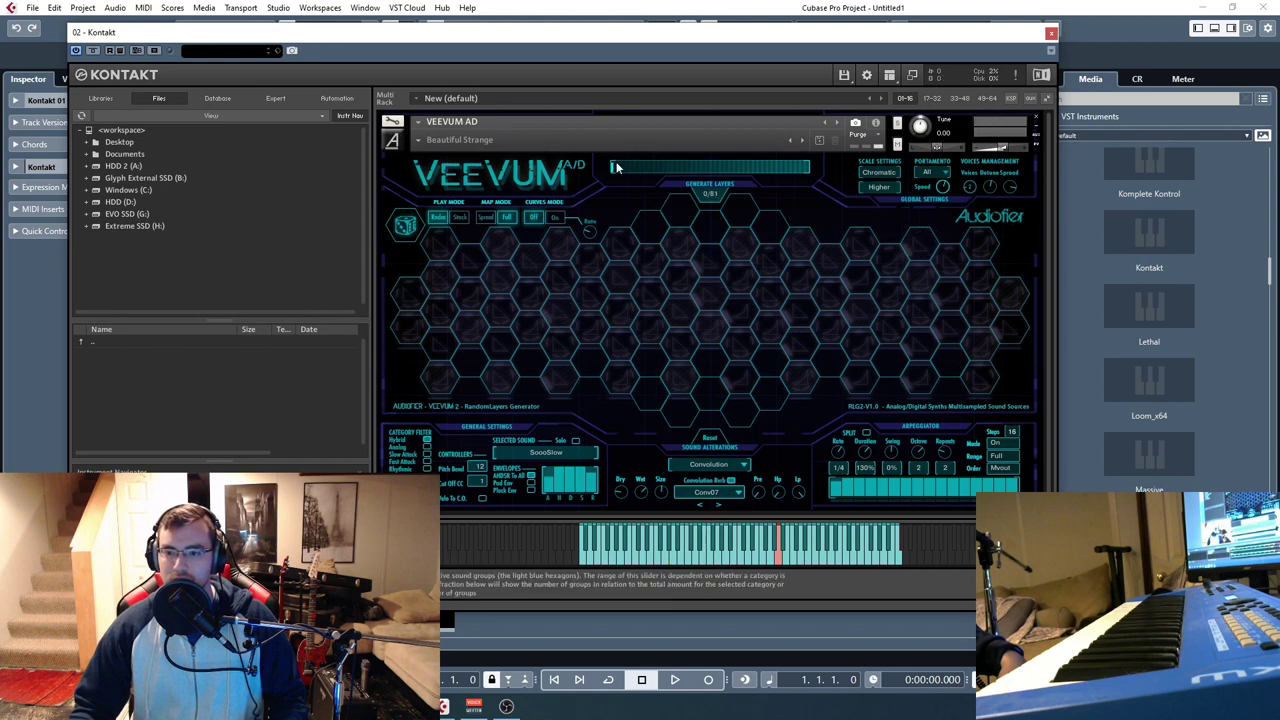
left_click(648, 176)
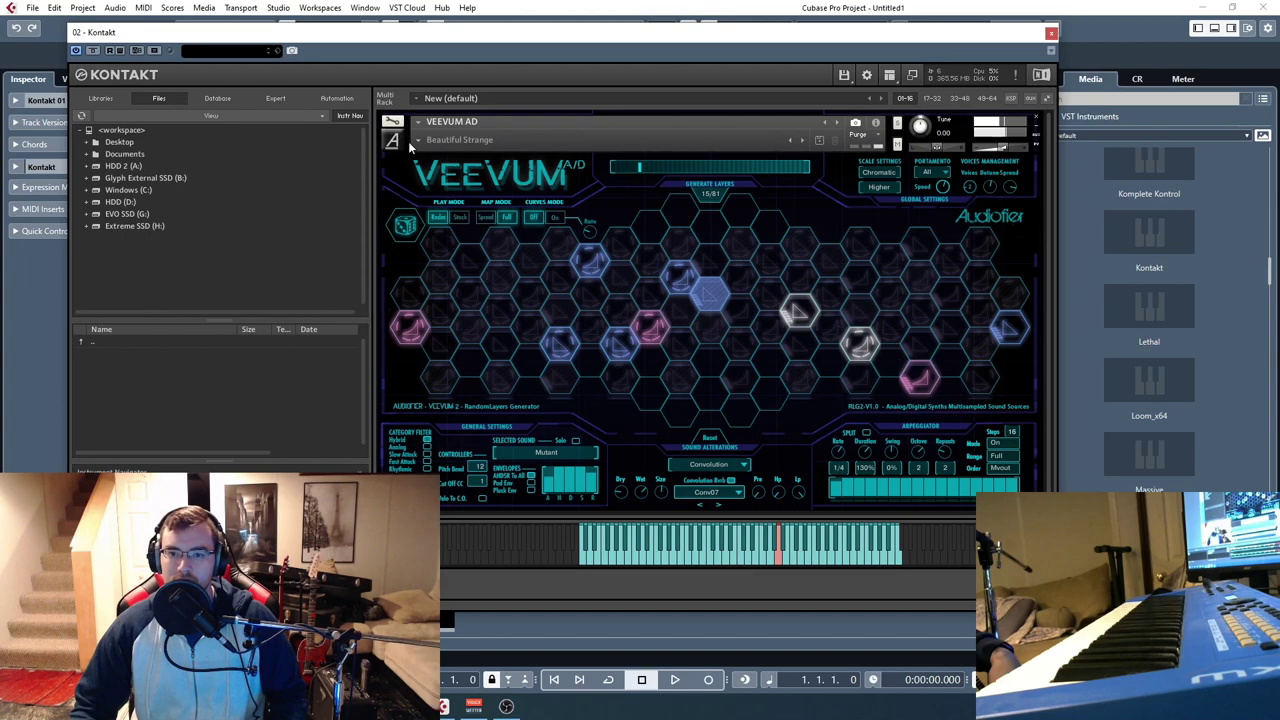
left_click(450, 140)
mouse_move(480, 151)
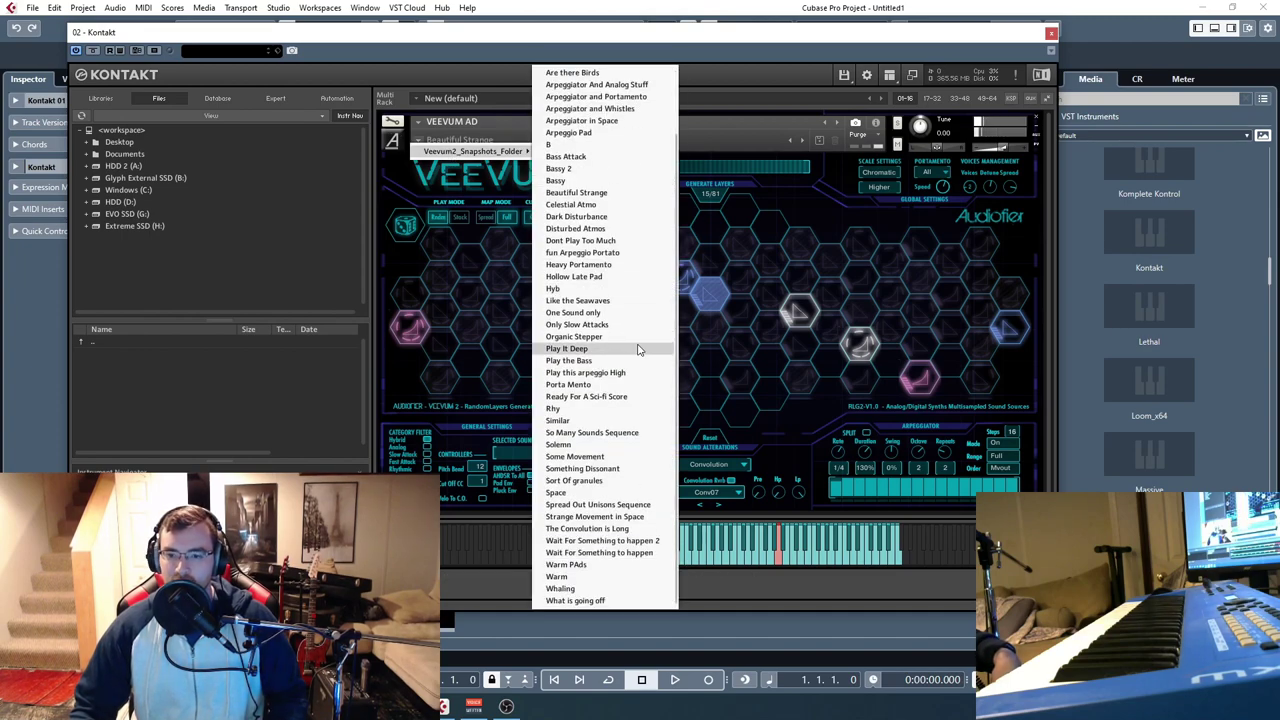
scroll(612, 388, "up", 3)
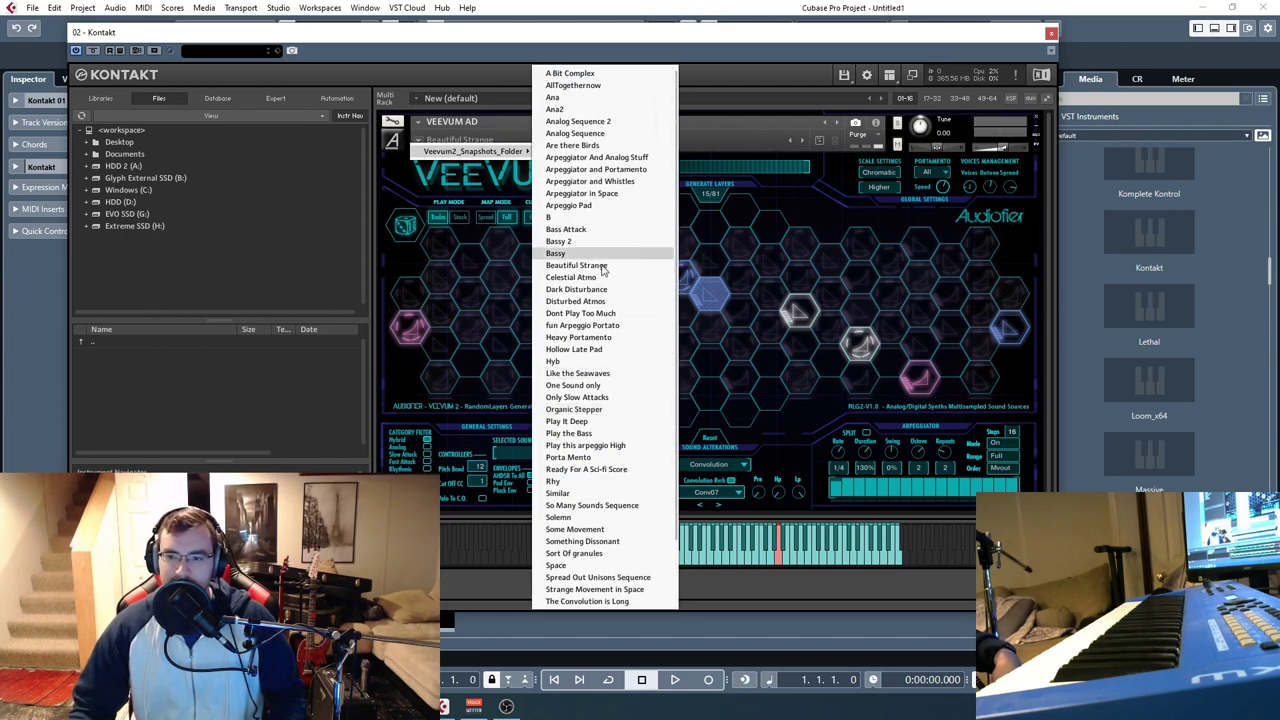
left_click(603, 283)
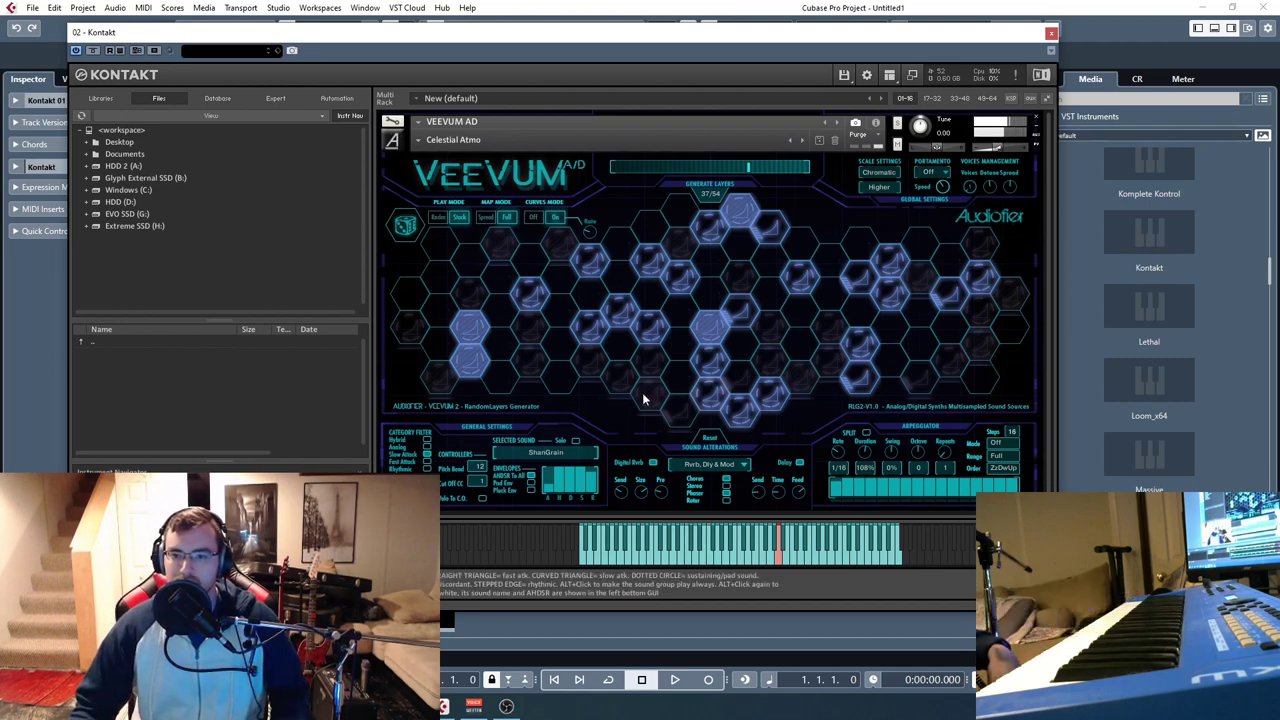
Step: Load the Arpeggio Pad snapshot from the Veevum2_Snapshots_Folder submenu
left_click(445, 140)
mouse_move(478, 151)
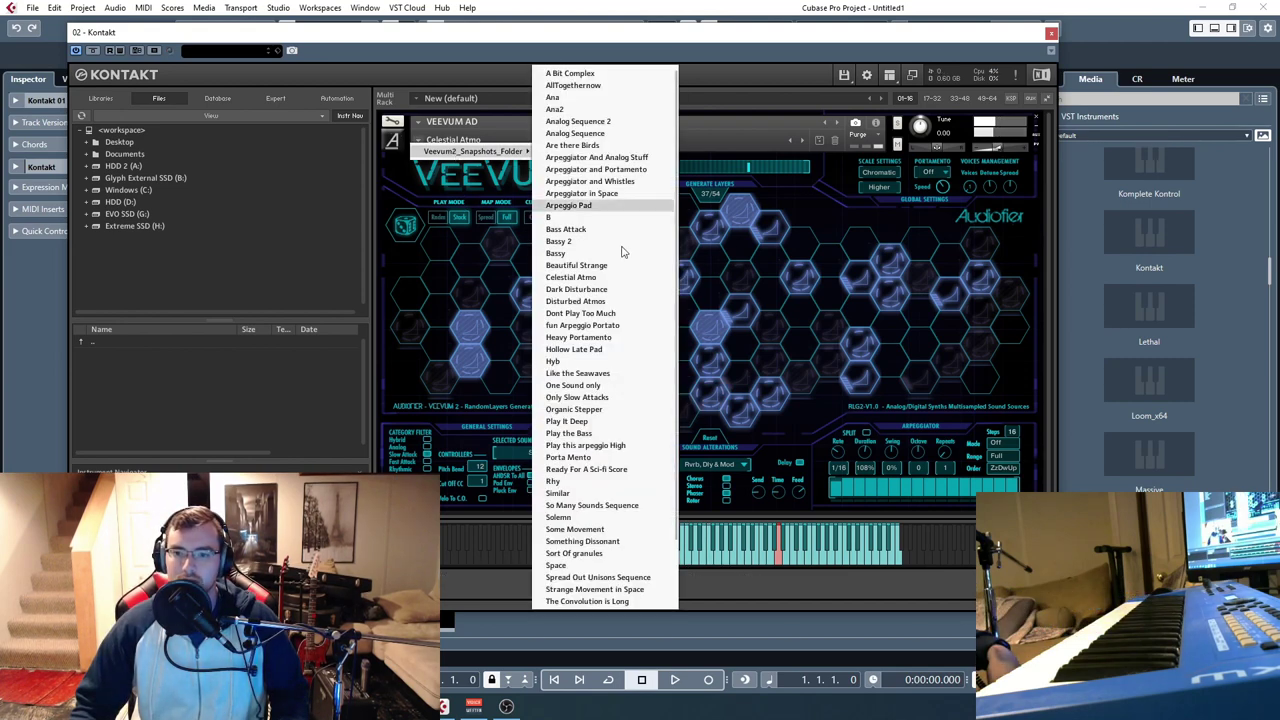
left_click(590, 207)
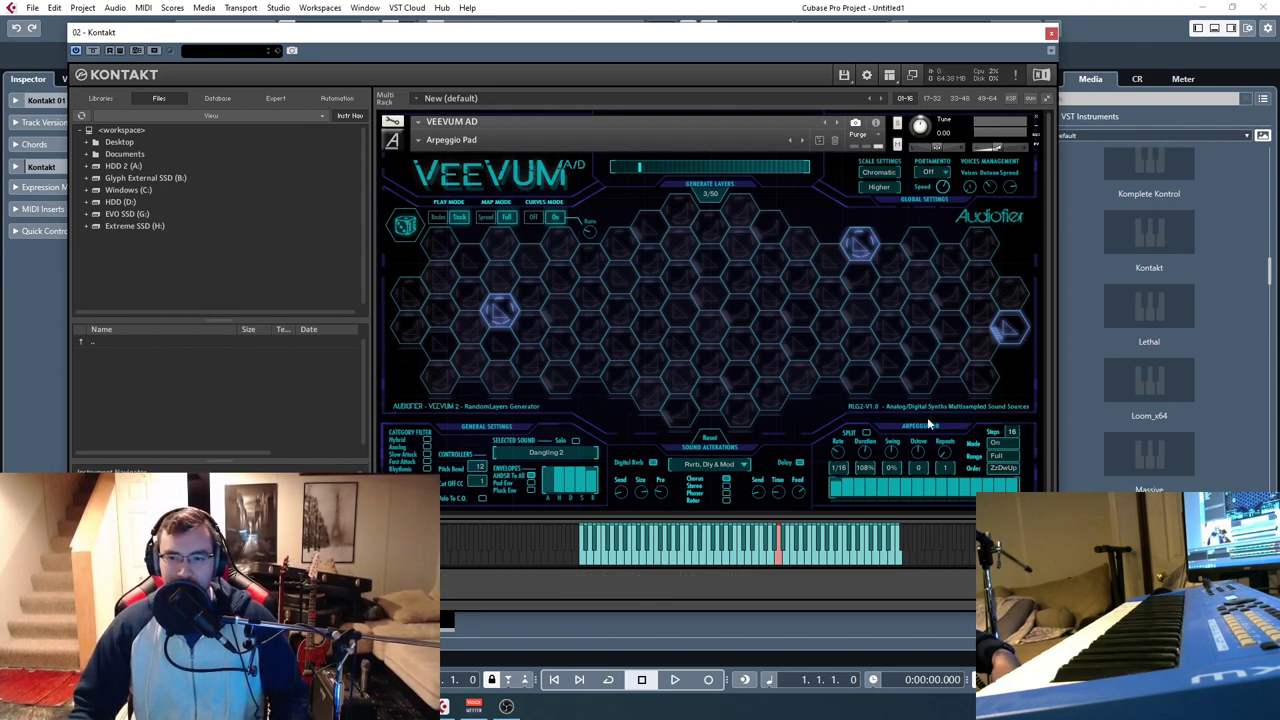
Step: Cancel closing Veevum AD, pick the Whaling snapshot, then close the Kontakt window
left_click(1037, 119)
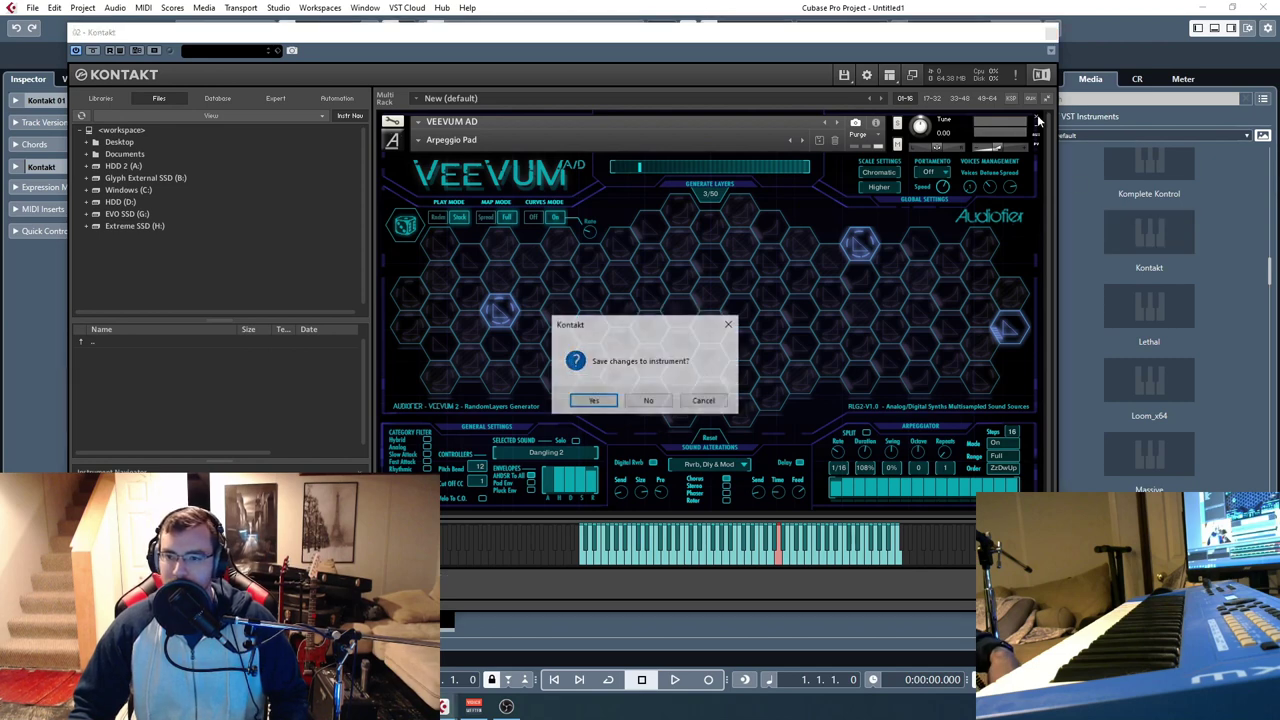
left_click(712, 400)
left_click(418, 140)
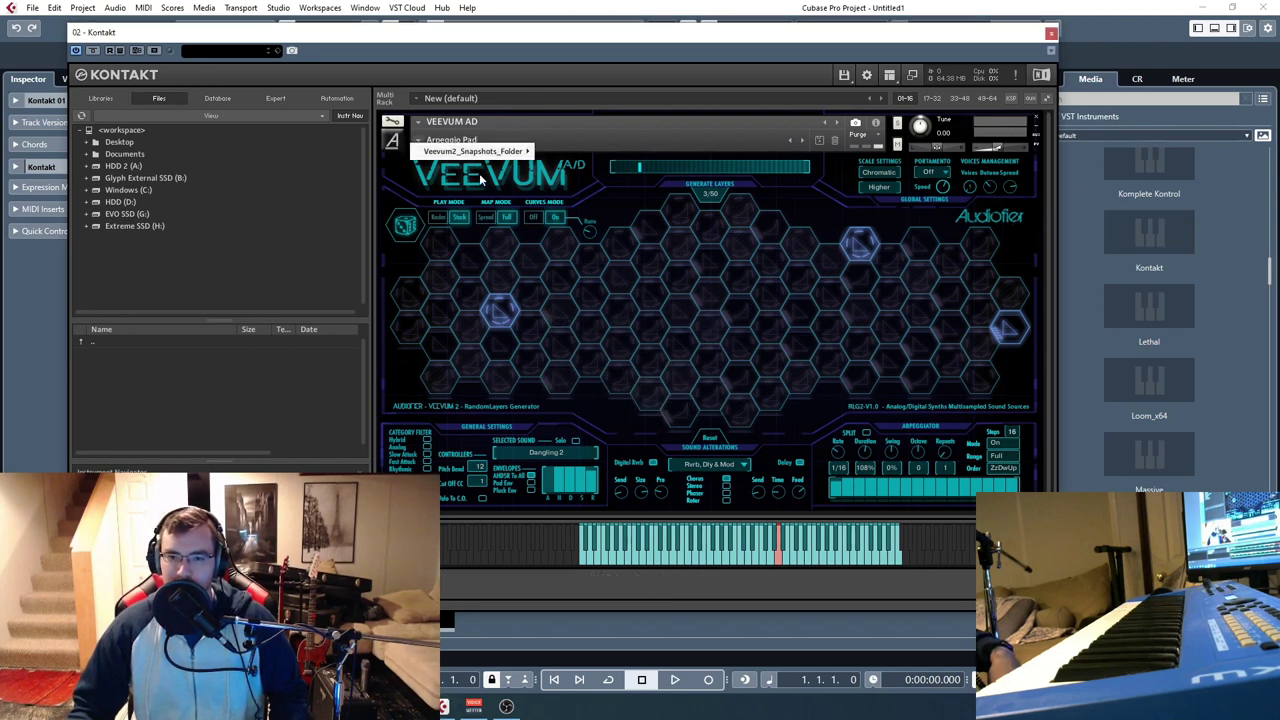
mouse_move(480, 151)
scroll(630, 440, "down", 2)
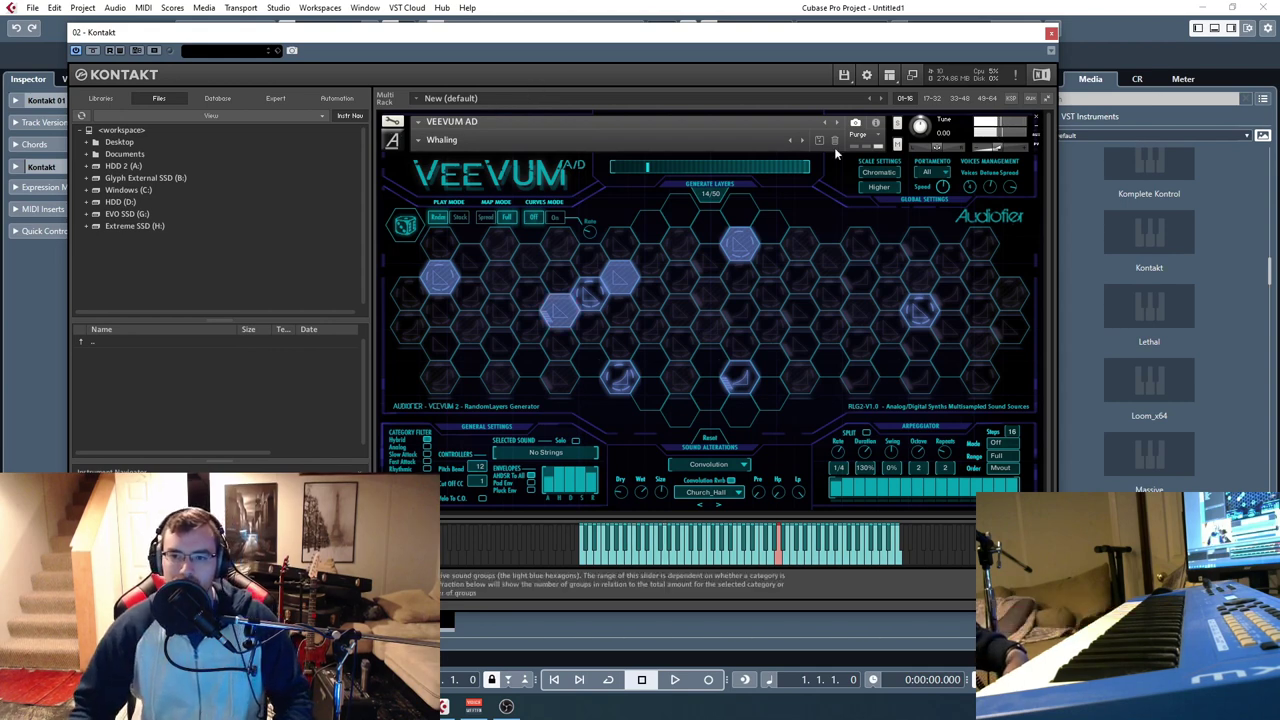
left_click(1051, 33)
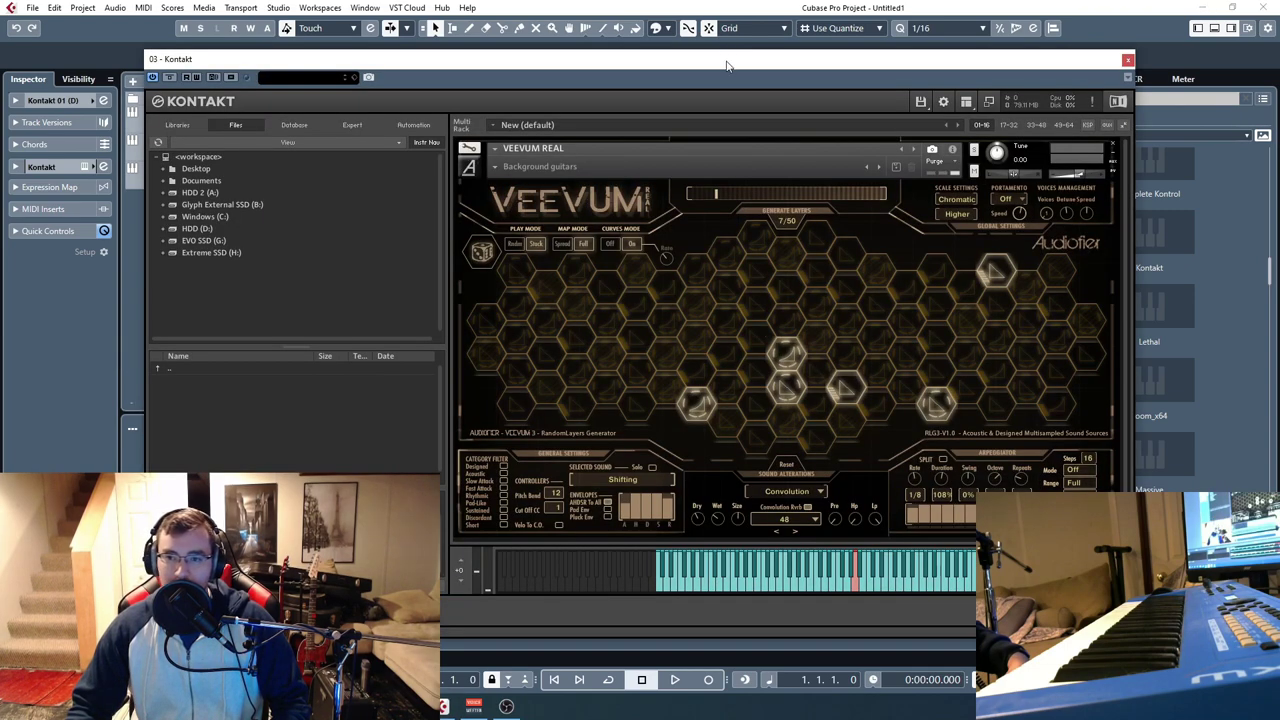
Step: Move the Veevum Real window up and slightly left
left_click_drag(728, 66, 696, 58)
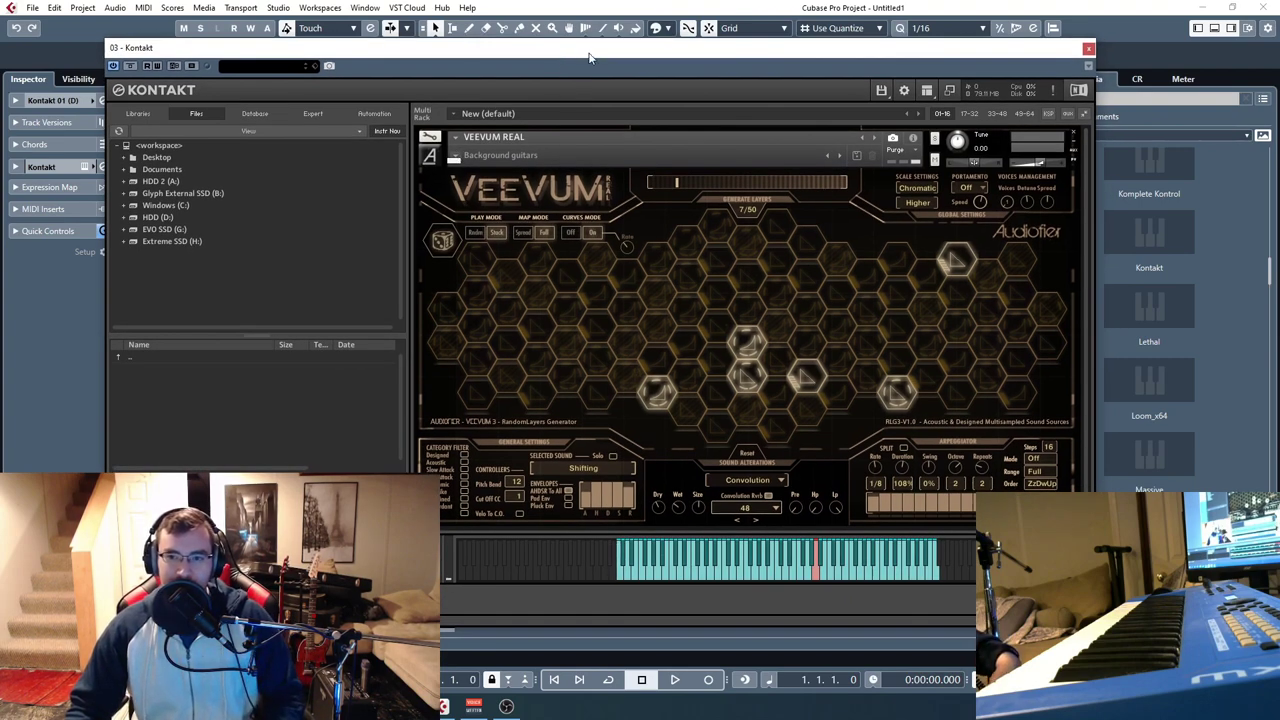
left_click_drag(590, 57, 581, 59)
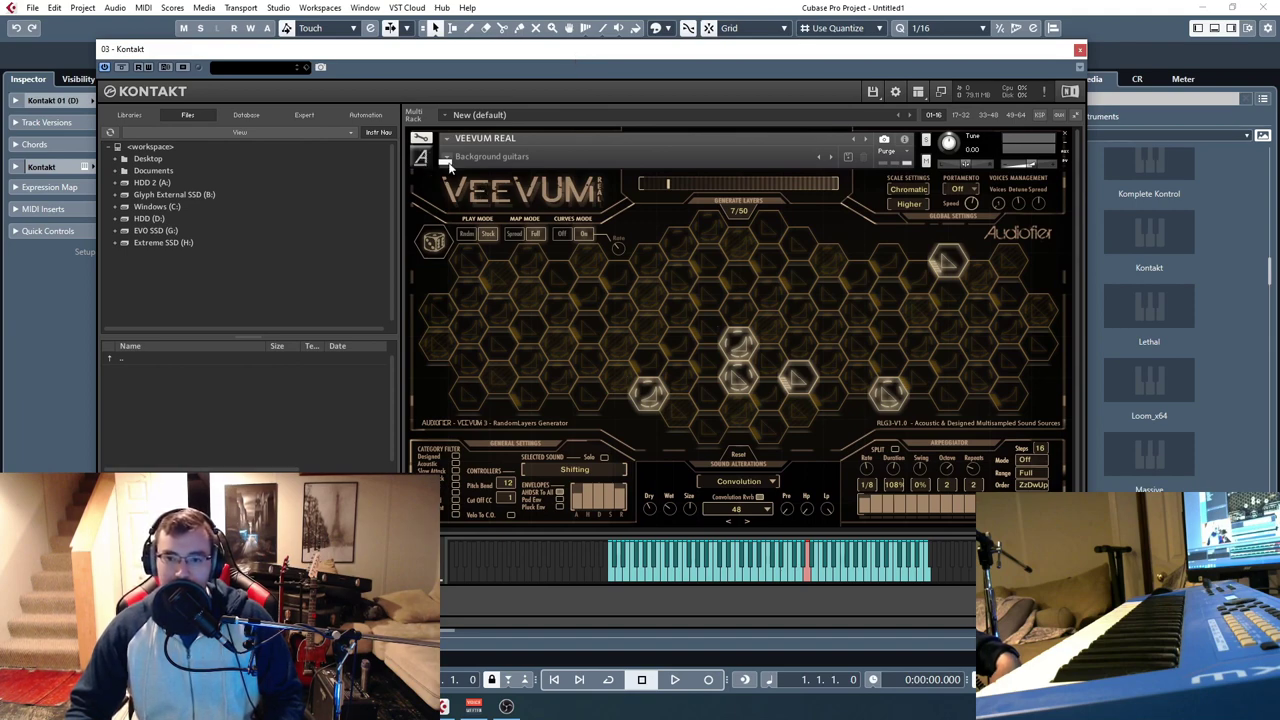
mouse_move(525, 70)
left_mouse_down()
mouse_move(634, 77)
mouse_move(522, 53)
left_mouse_up()
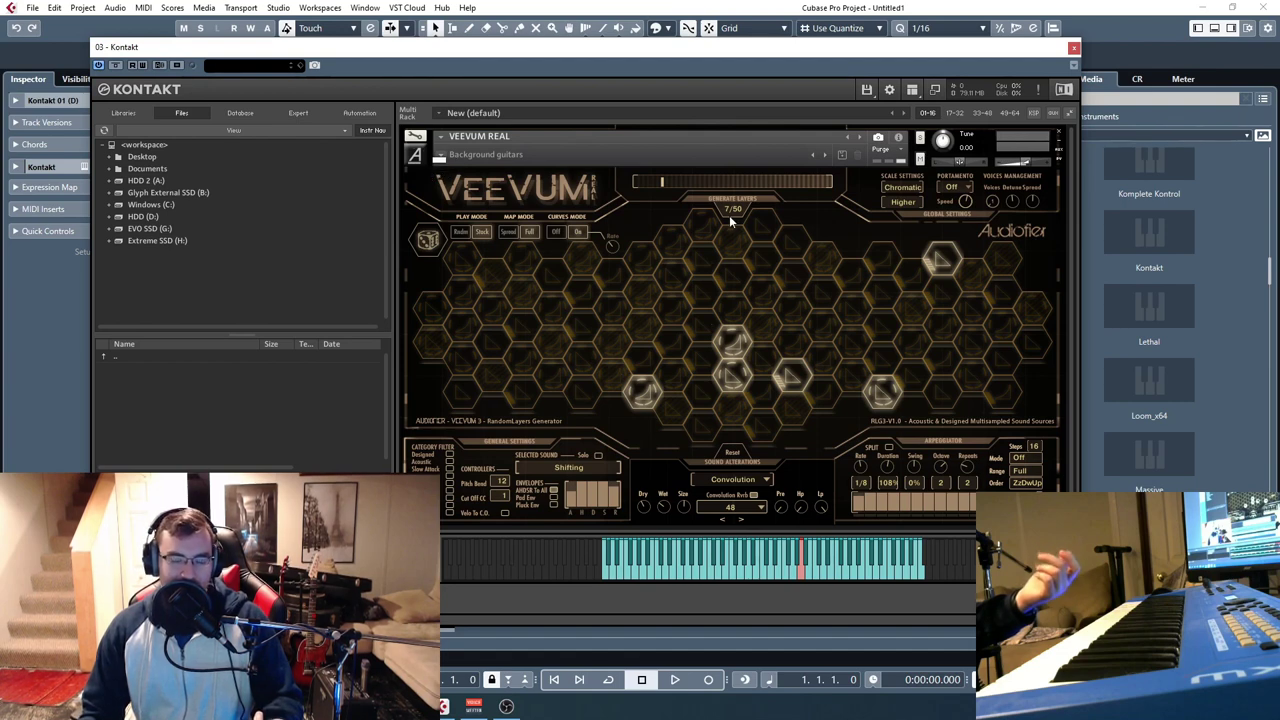
Step: Check the output and memory info, then close Kontakt and open File Explorer
left_click(879, 140)
left_click(879, 140)
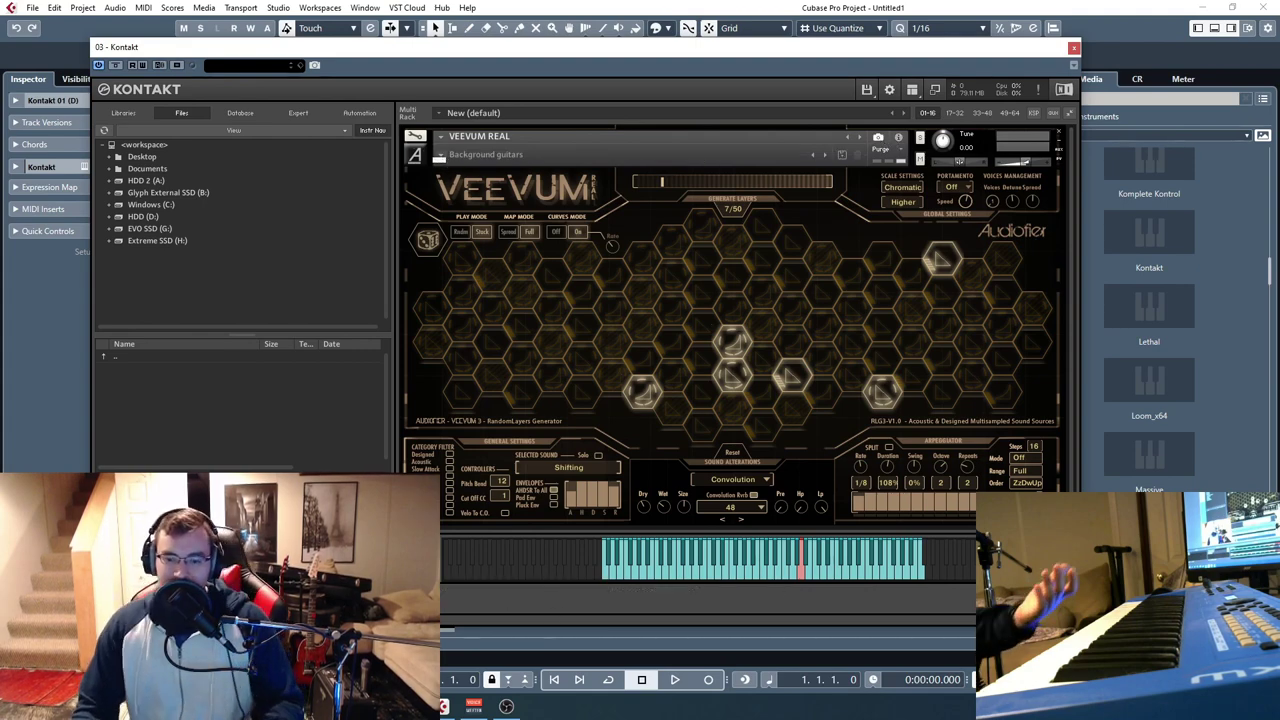
key("alt+F4")
key("super+e")
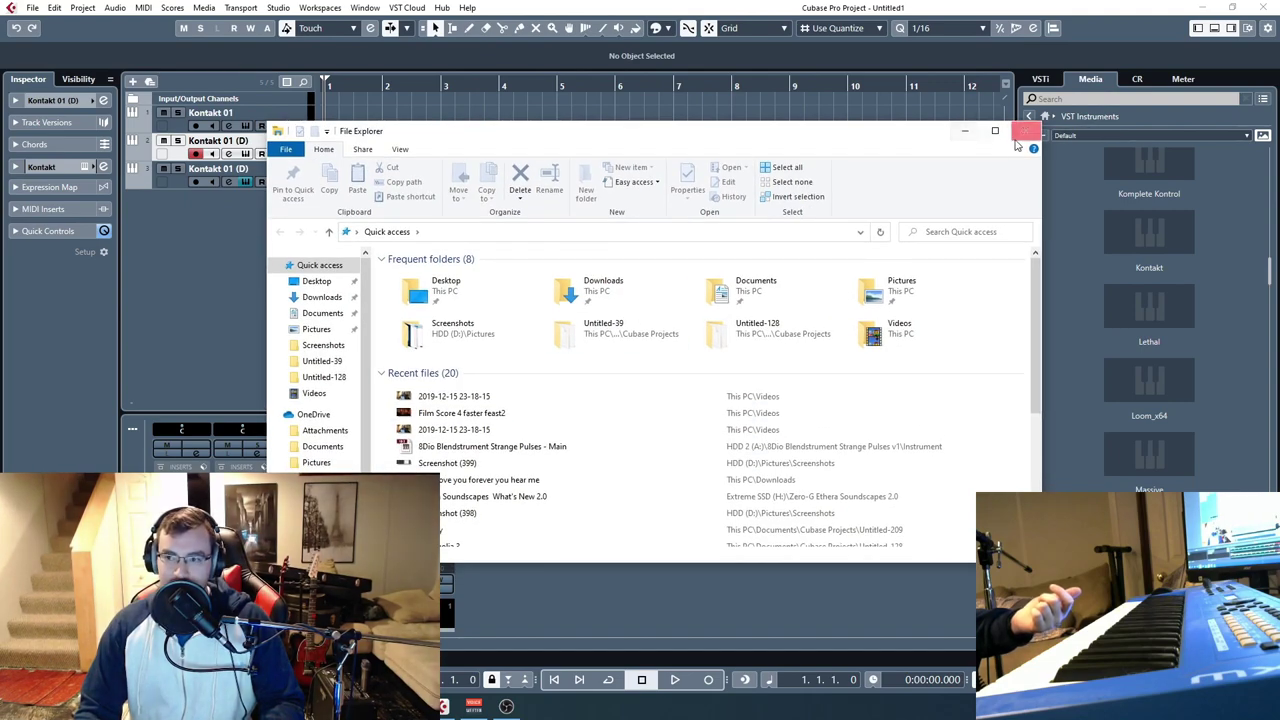
Step: Browse to HDD 2 (A:) > Audiofier > VEEVUM > VEEVUM_3 in a fresh File Explorer window
left_click(1026, 136)
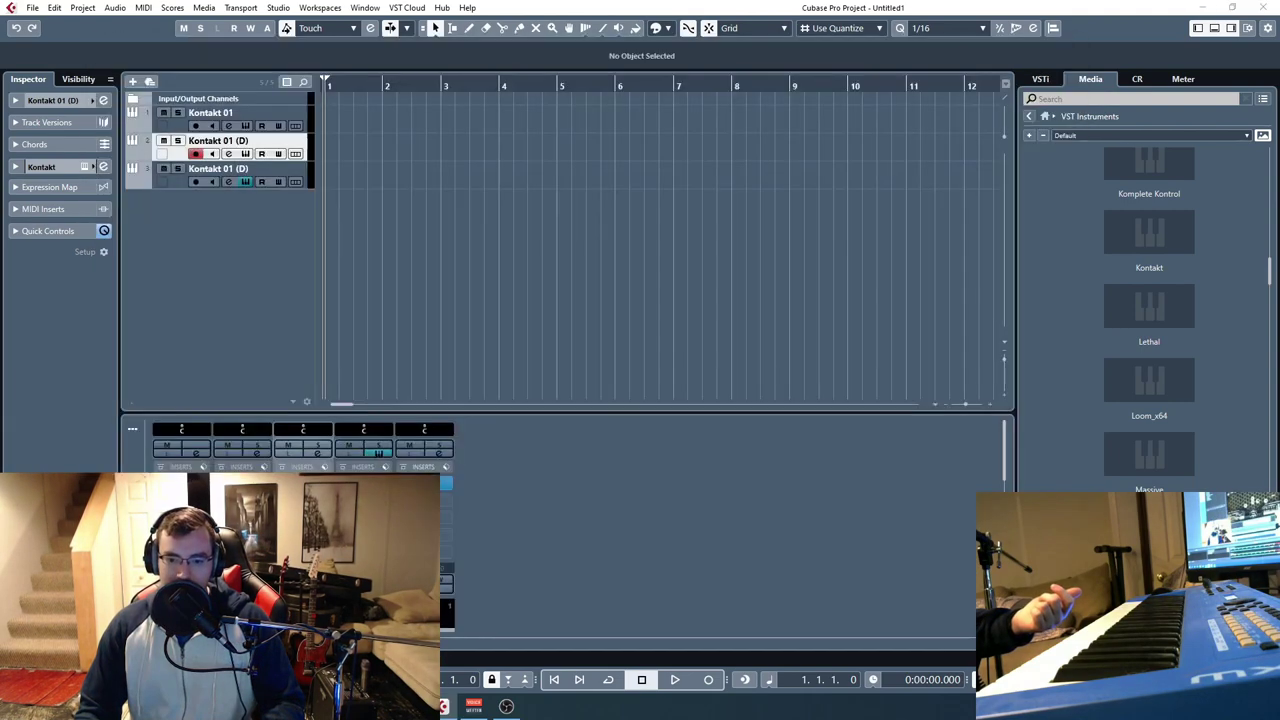
key("super+e")
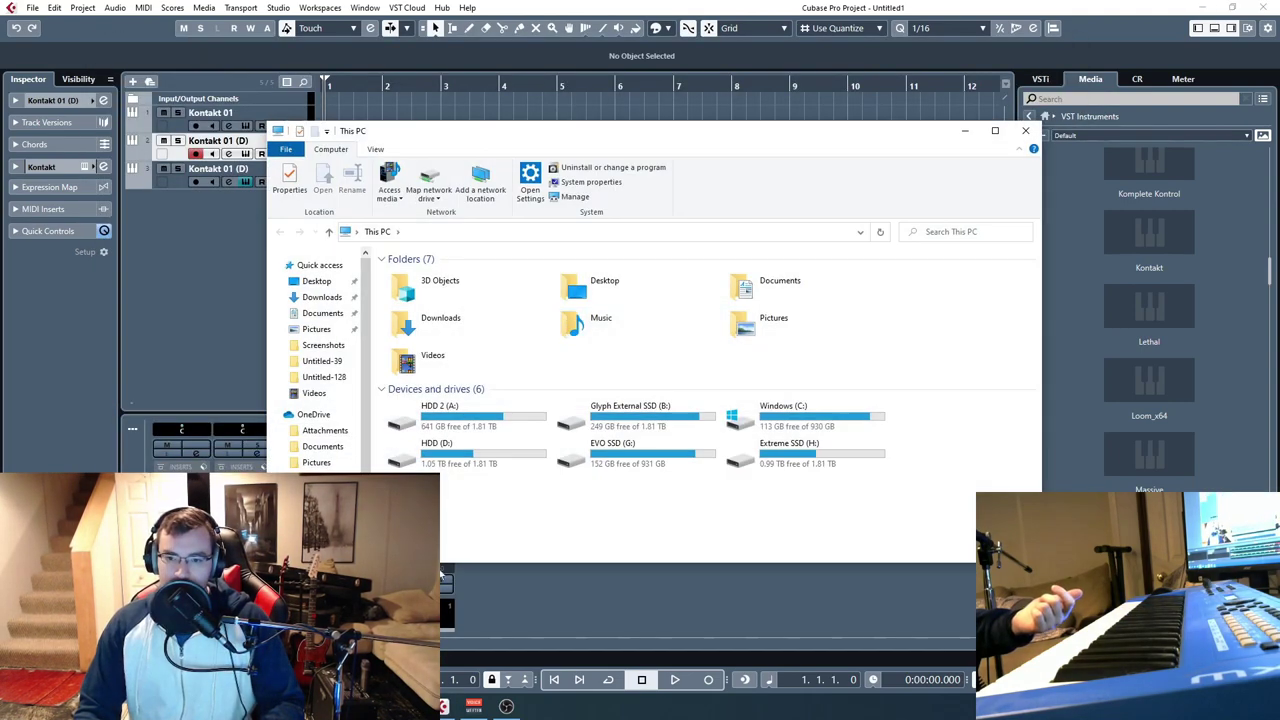
double_click(440, 415)
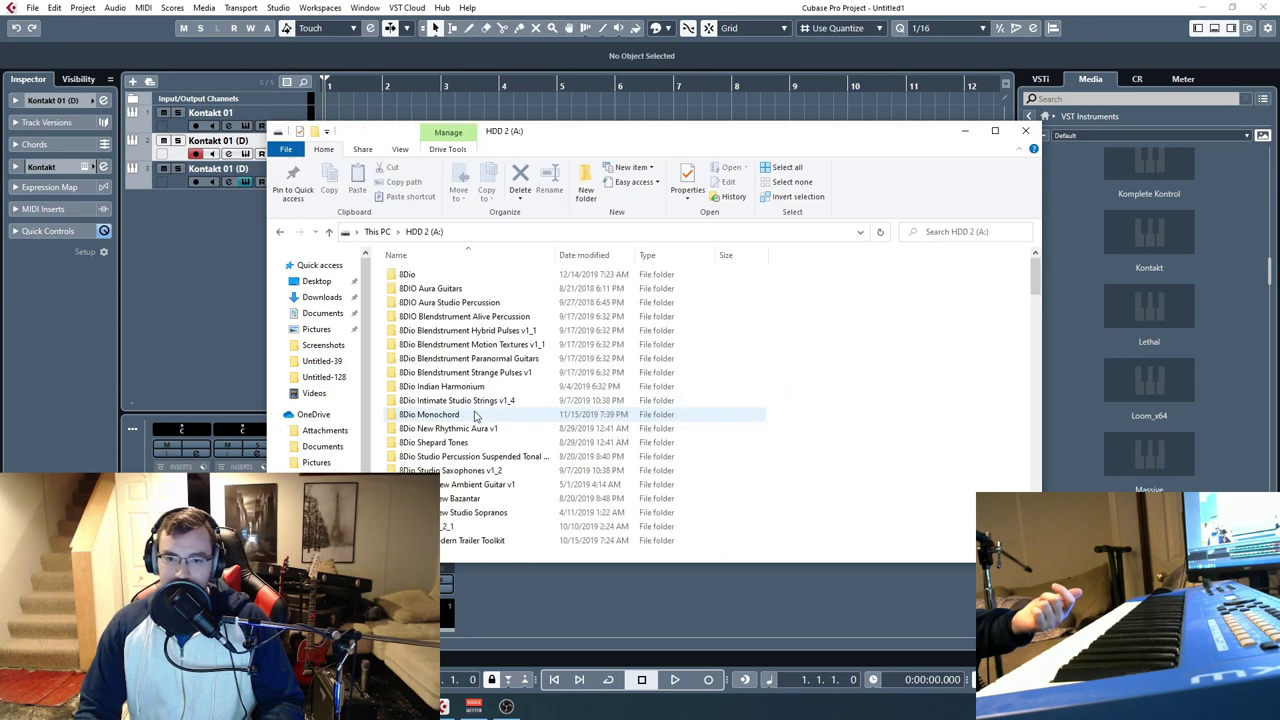
scroll(477, 418, "down", 3)
double_click(420, 315)
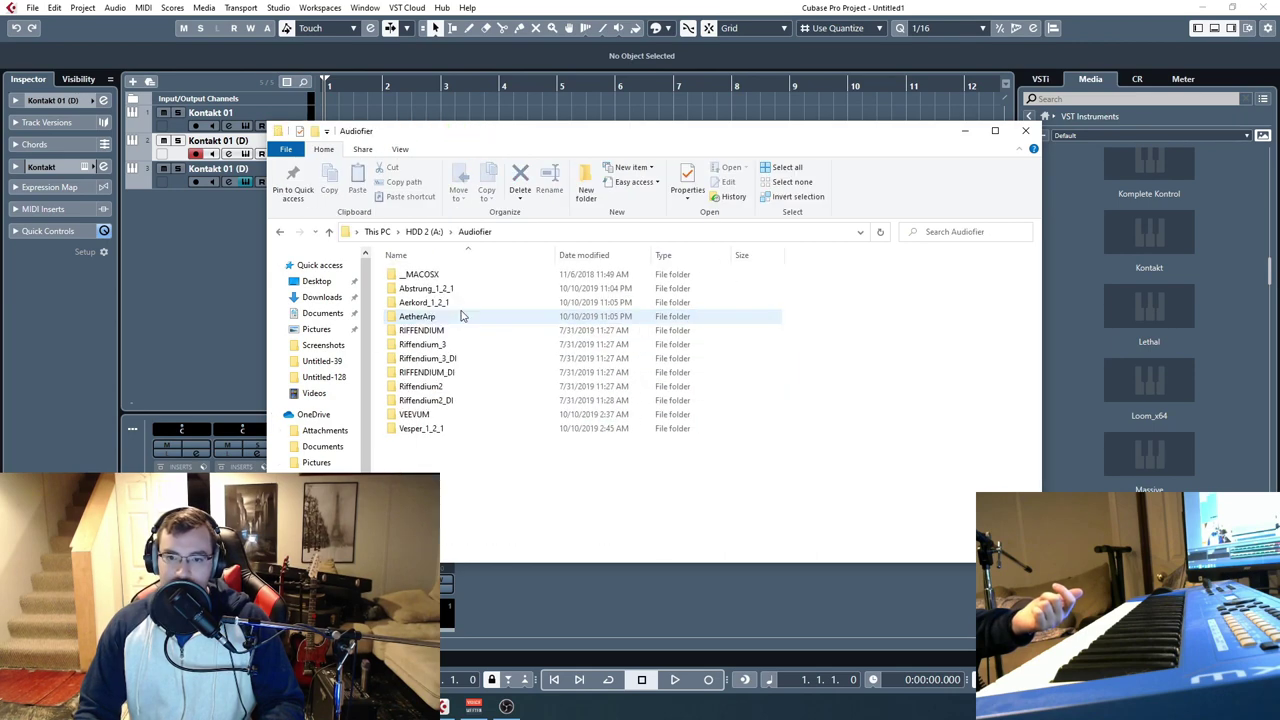
double_click(454, 414)
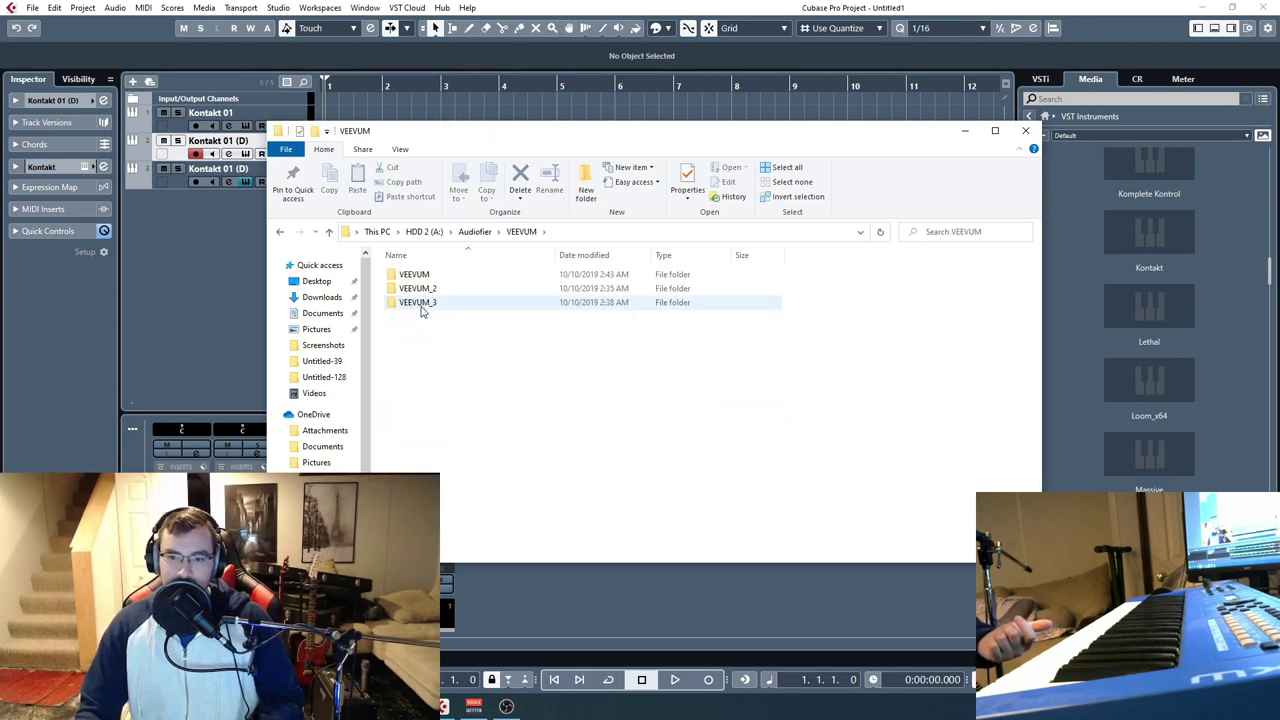
double_click(423, 303)
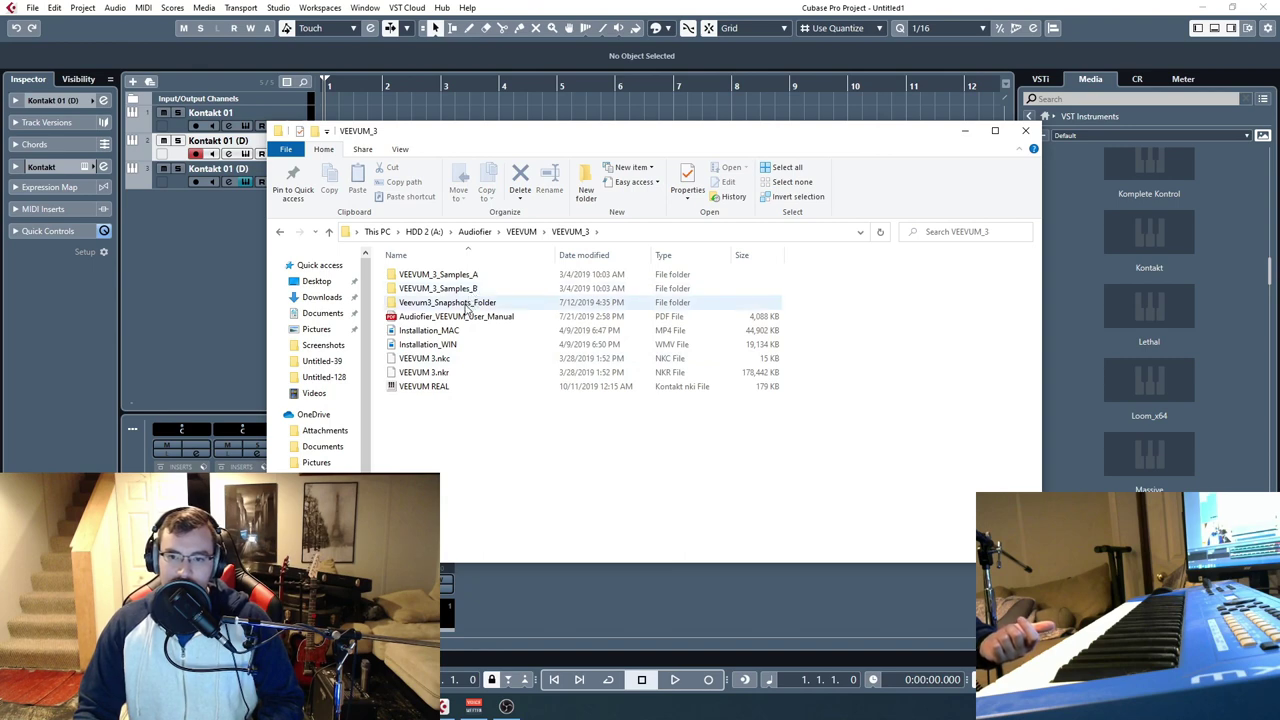
Step: Show Veevum Real's snapshot saving location from the Instrument Options Snapshot page
left_click(474, 708)
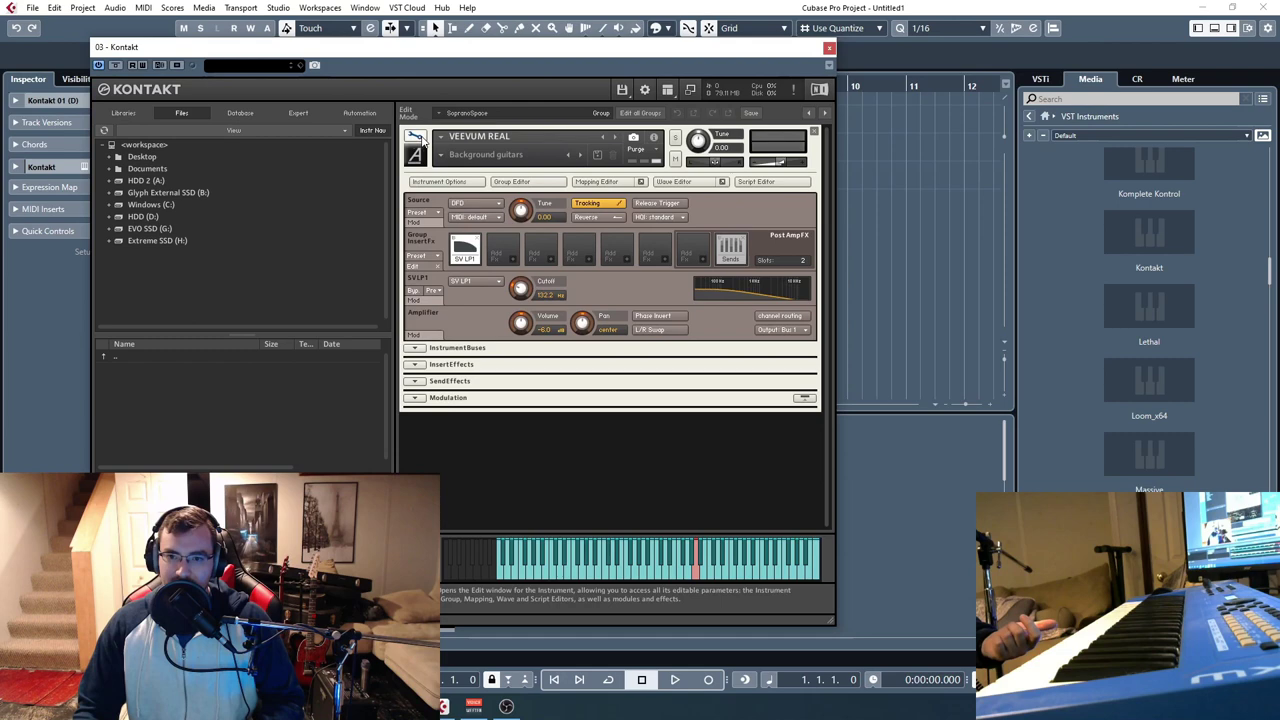
left_click(439, 181)
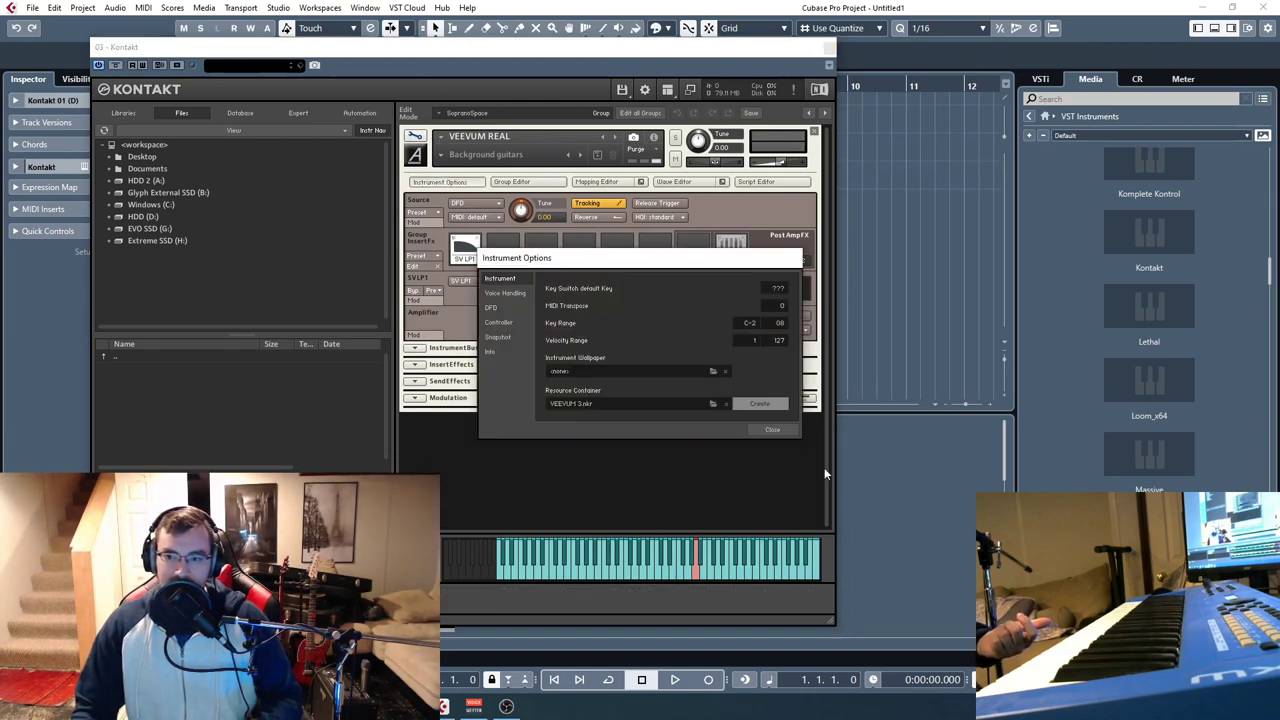
left_click(772, 429)
left_click(414, 137)
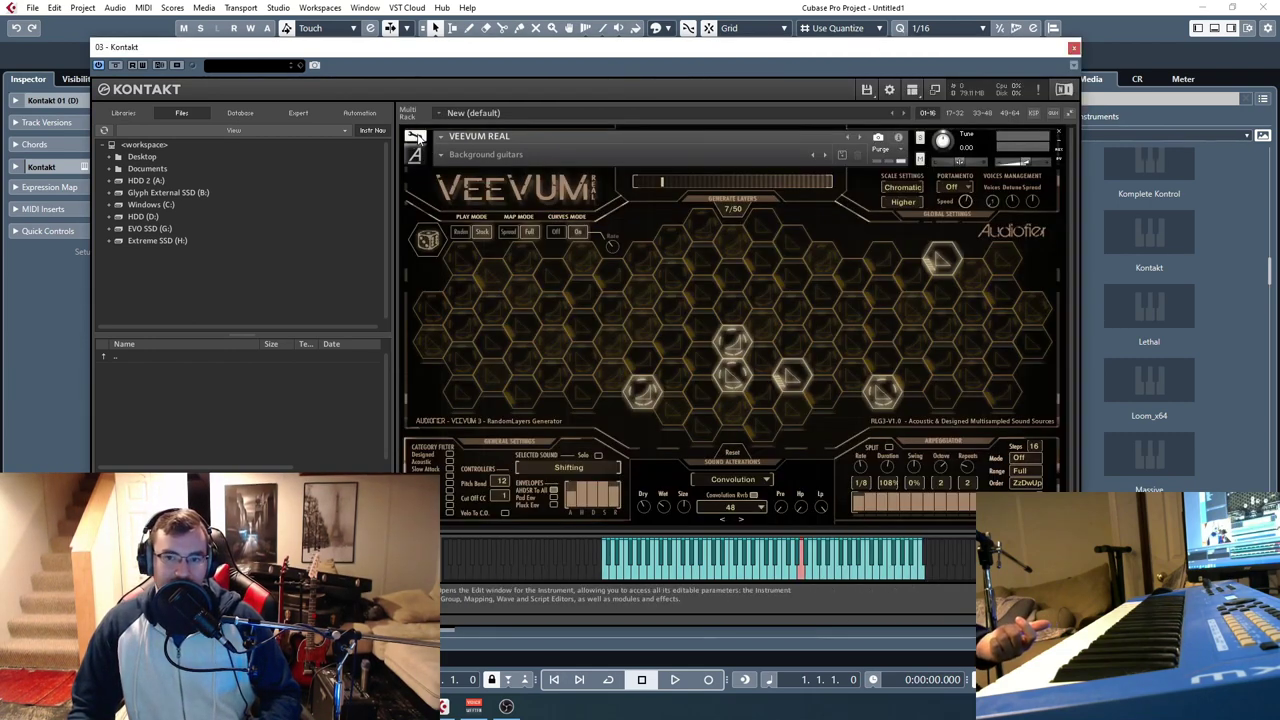
left_click(414, 137)
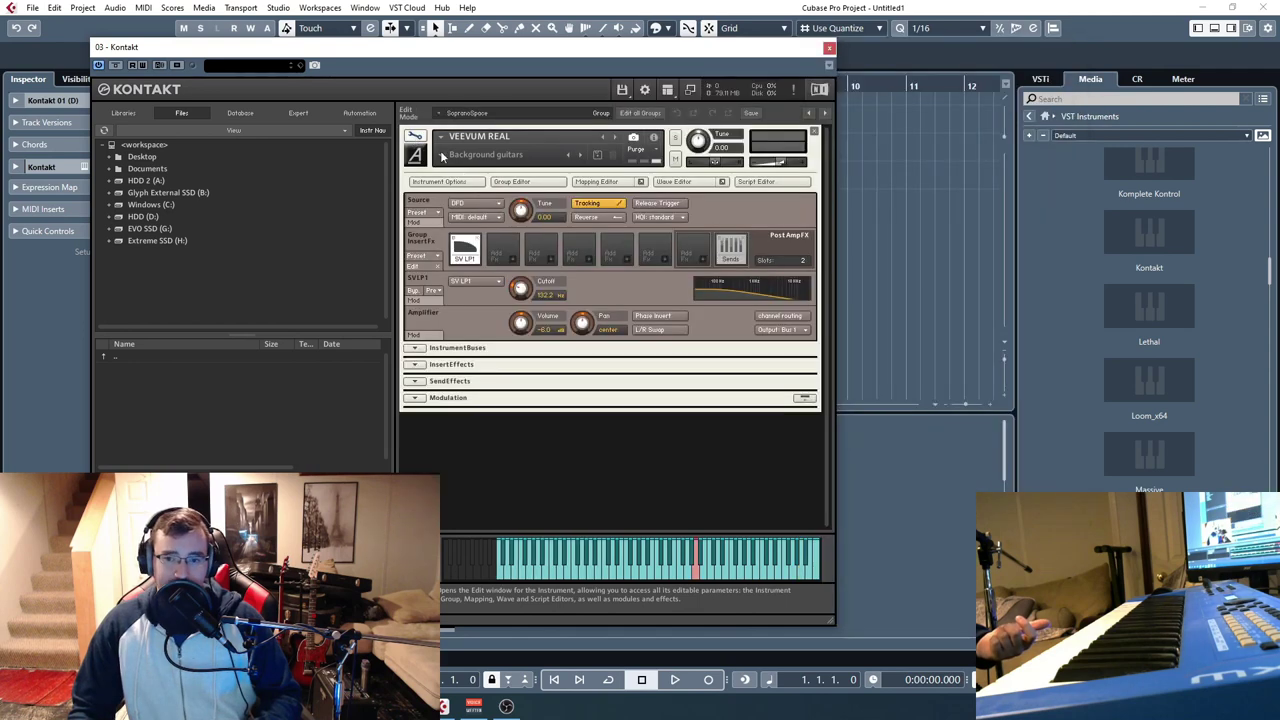
left_click(445, 182)
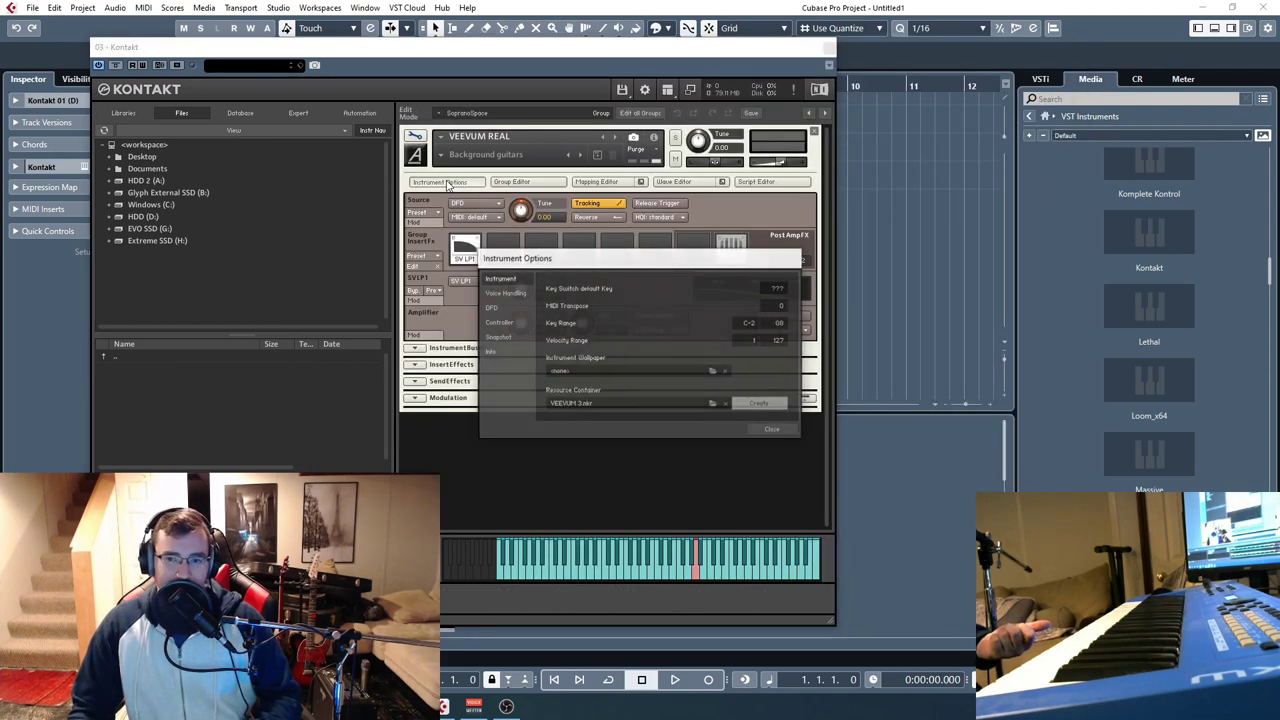
left_click(501, 338)
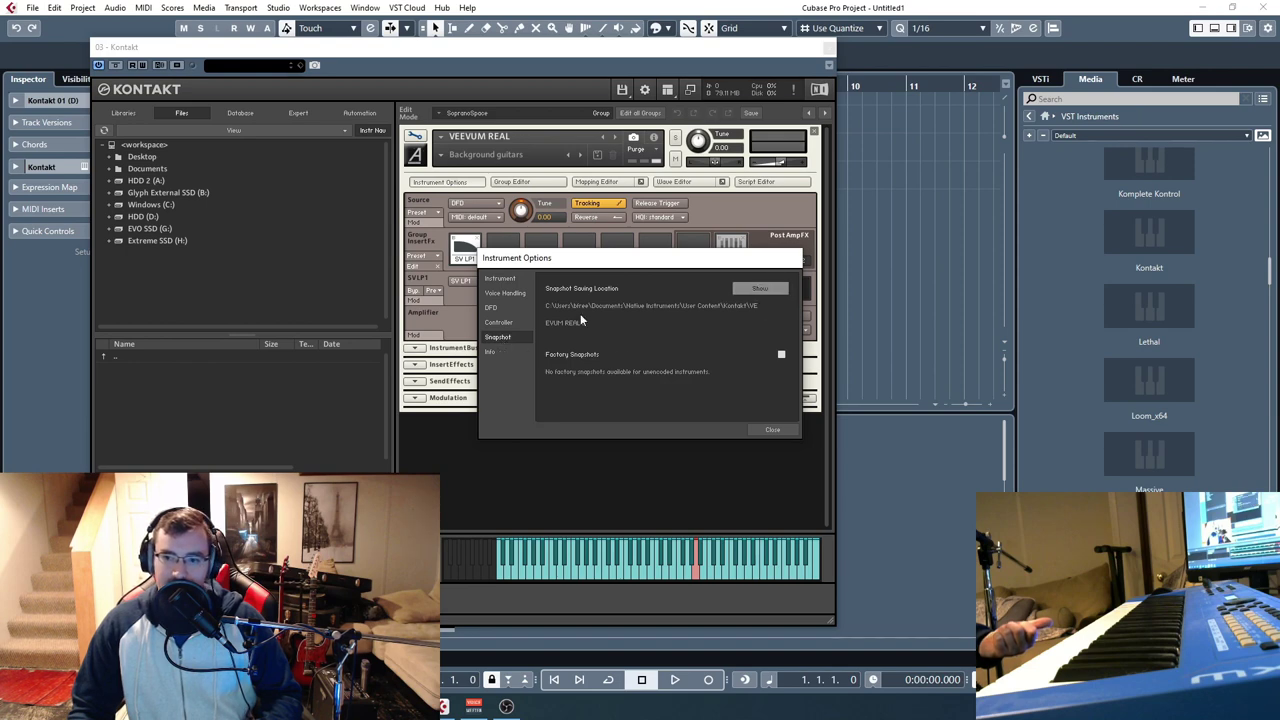
left_click(757, 288)
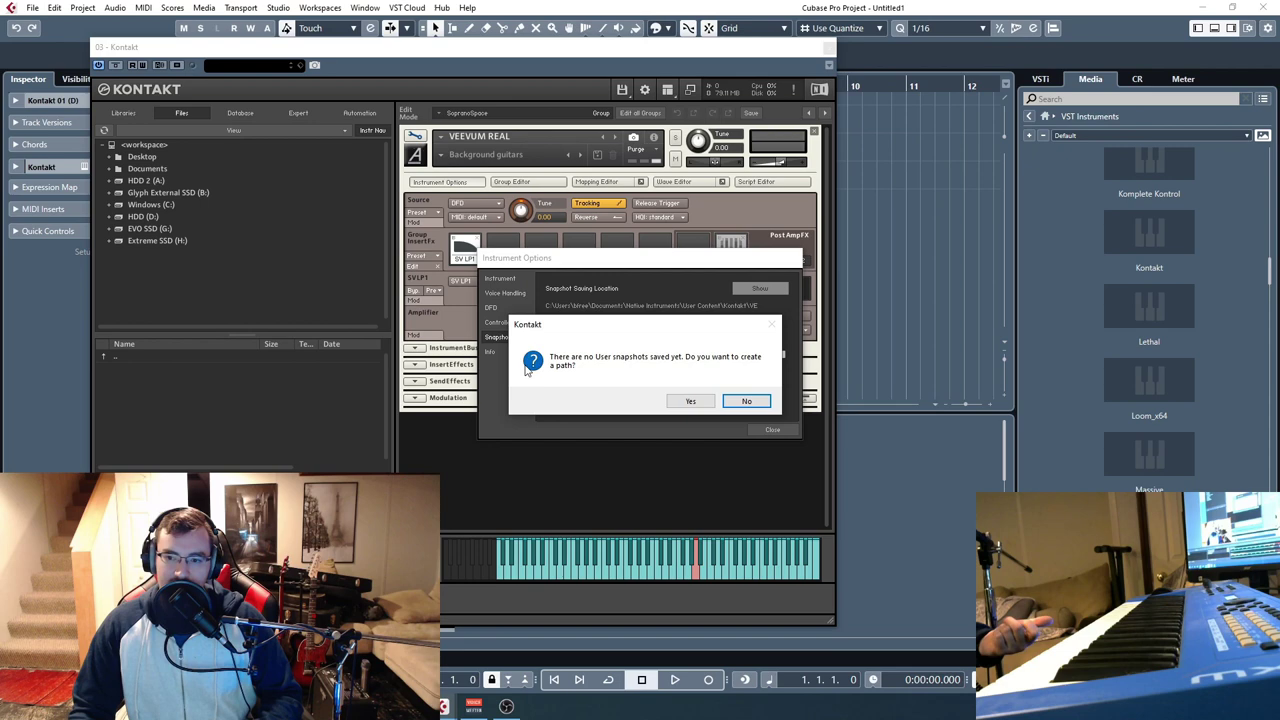
Step: Create the user snapshot path and copy Veevum3_Snapshots_Folder into the VEEVUM REAL folder
left_click(690, 402)
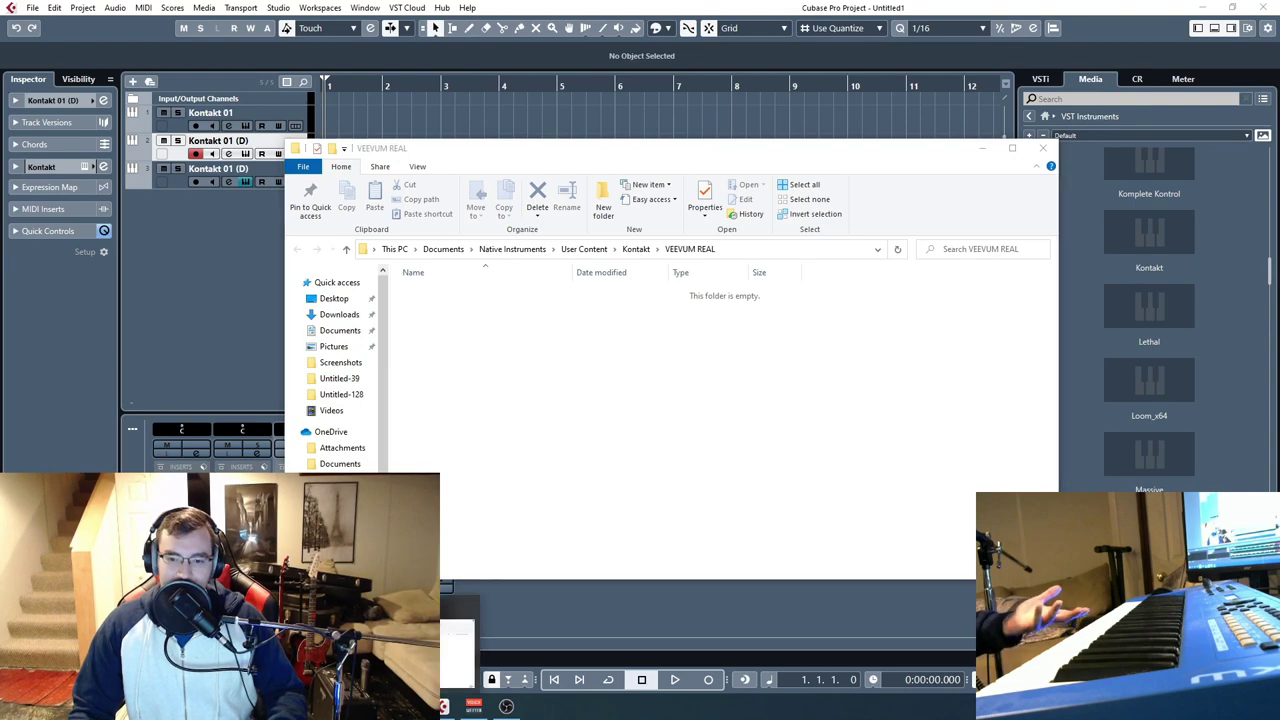
left_click_drag(615, 131, 1092, 150)
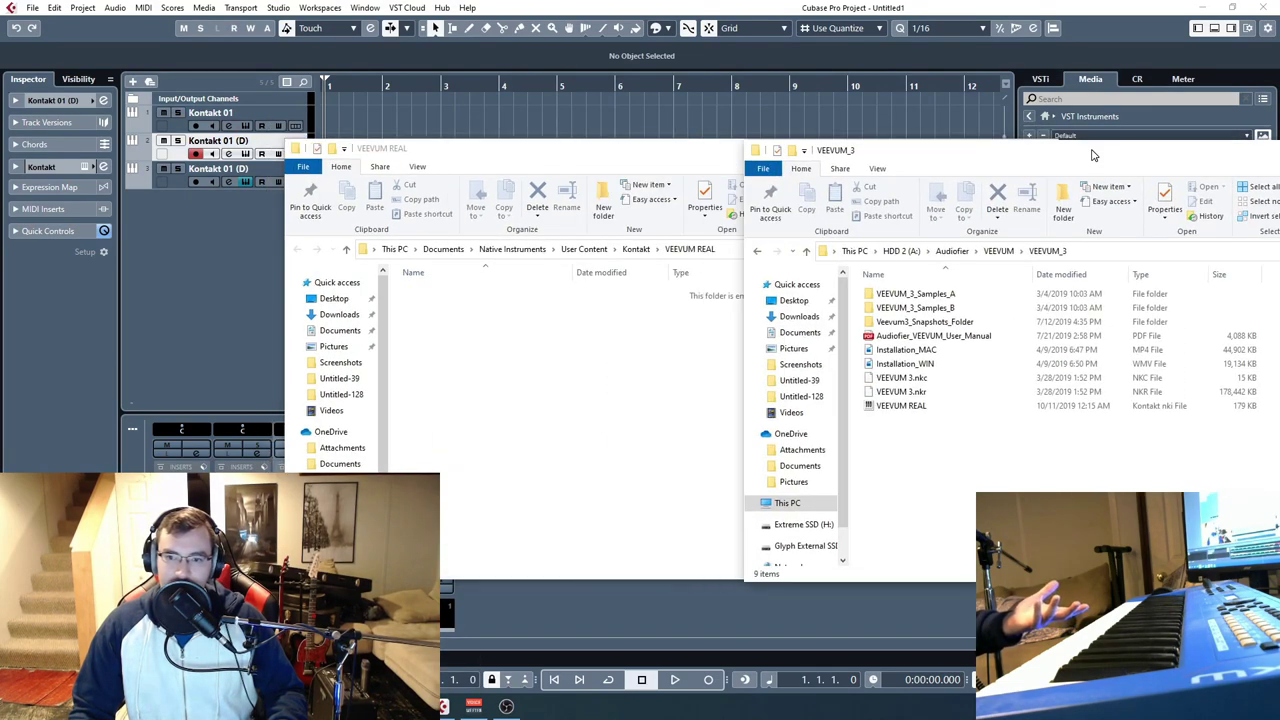
left_click_drag(925, 321, 561, 391)
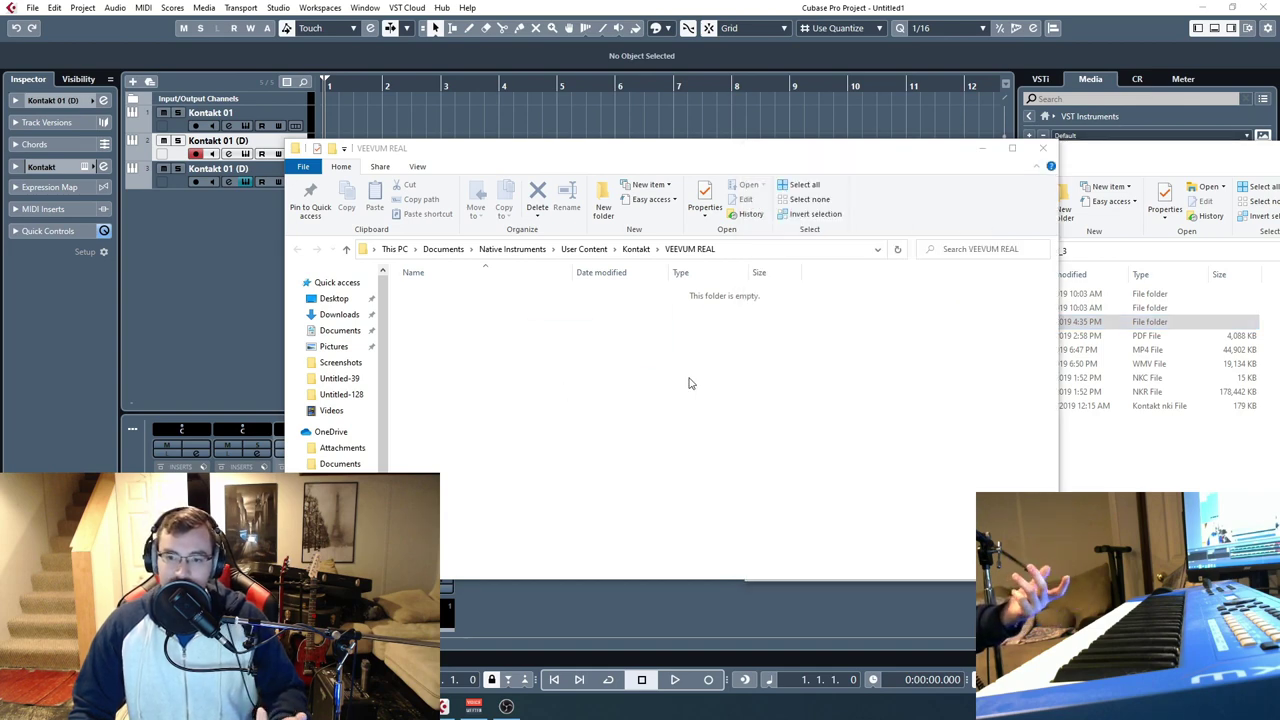
left_click_drag(1213, 169, 791, 178)
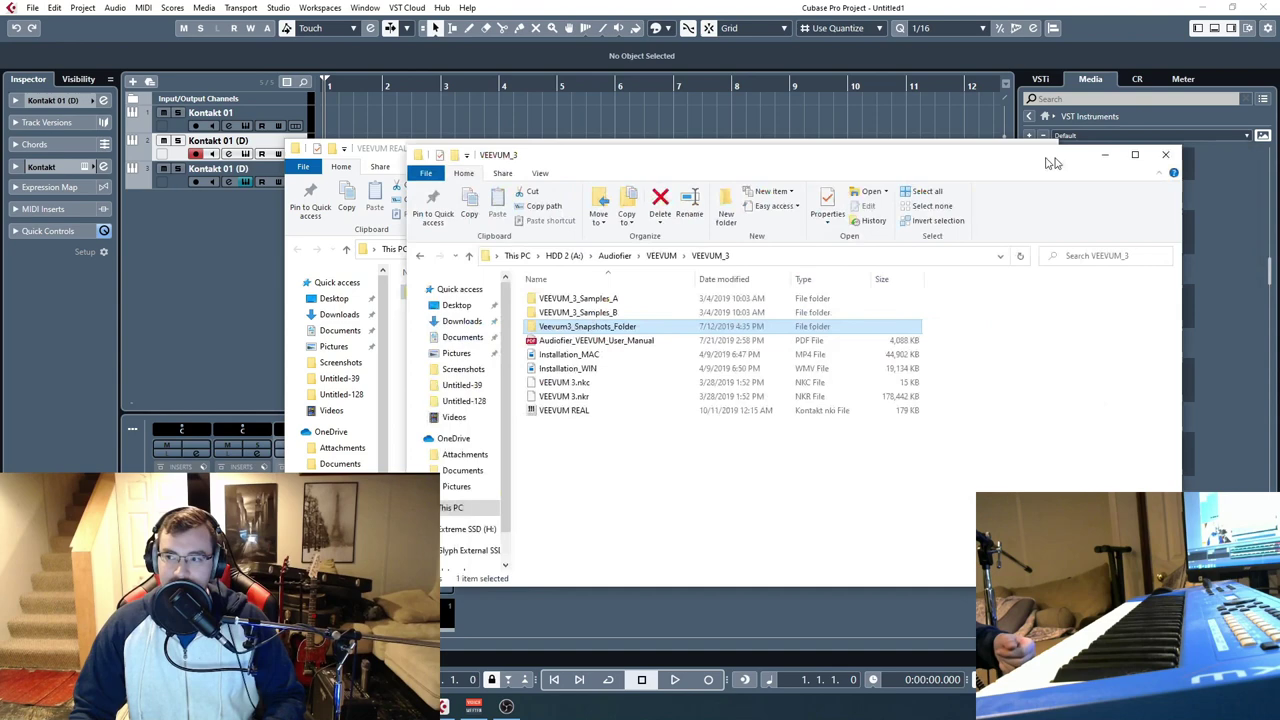
left_click(1080, 160)
left_click(1043, 148)
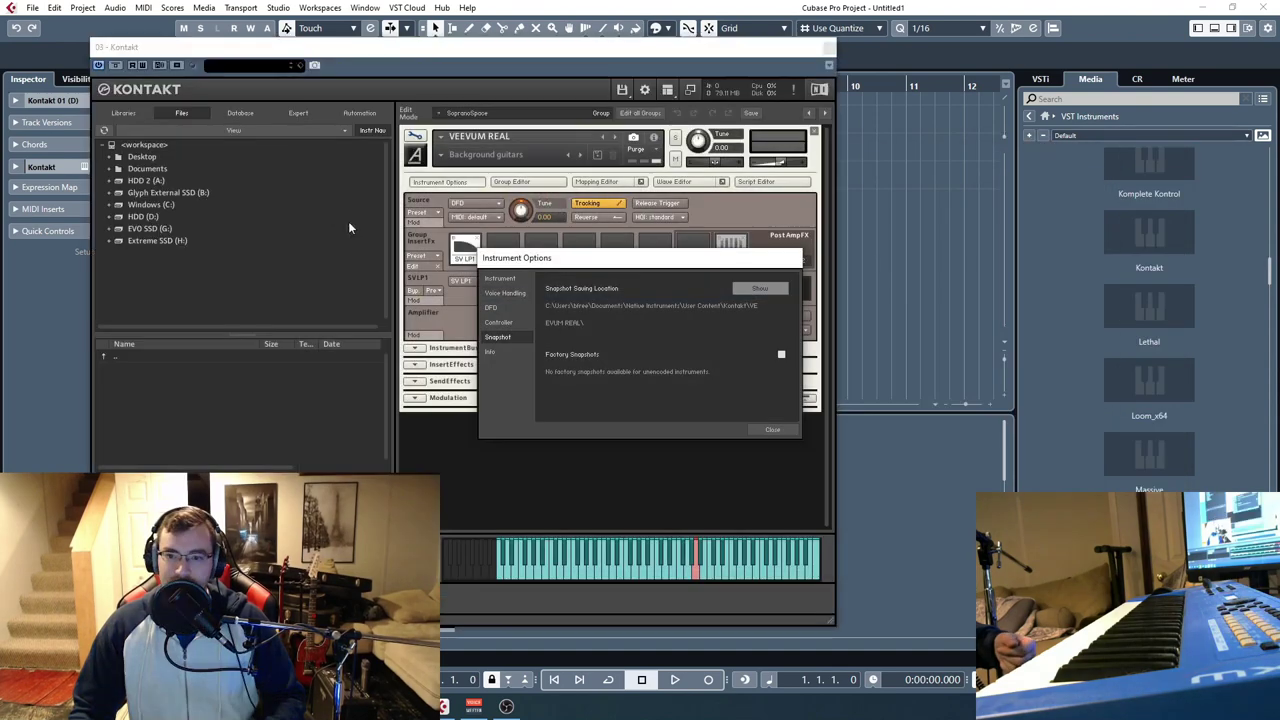
Step: Load the Portame Over 100 snapshot from Veevum3_Snapshots_Folder
left_click(786, 430)
left_click(415, 136)
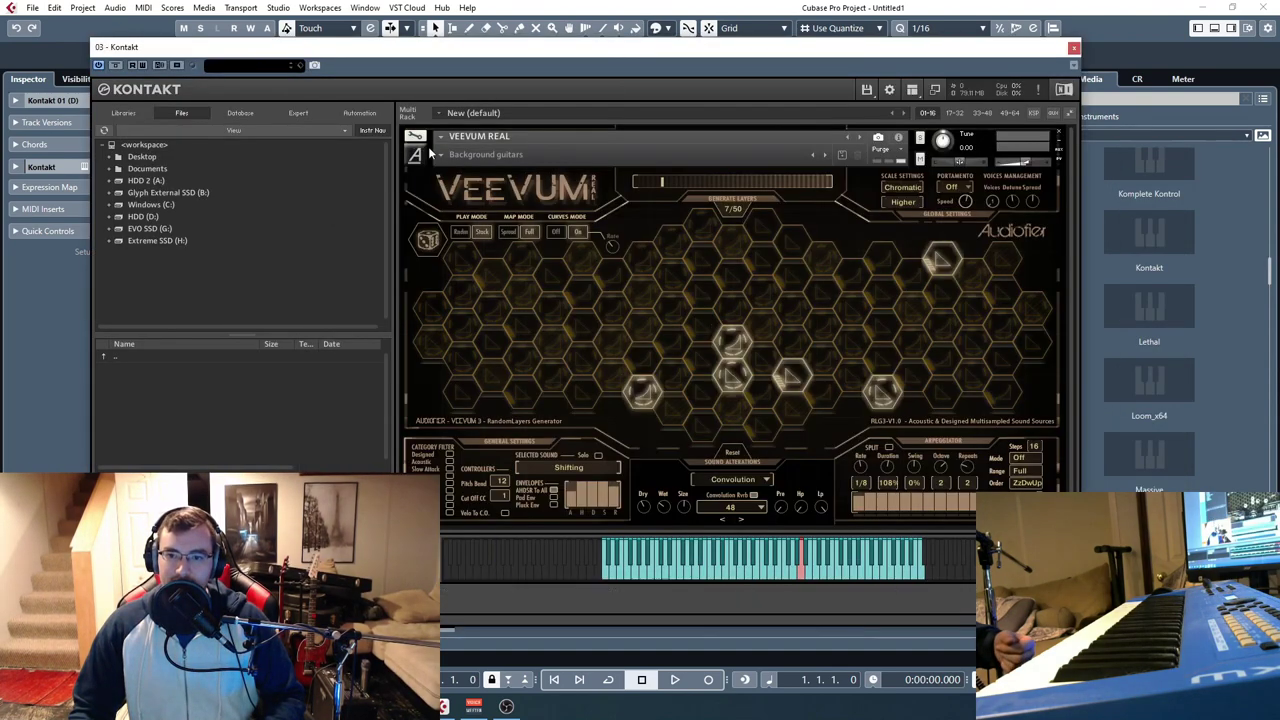
left_click(440, 156)
mouse_move(480, 166)
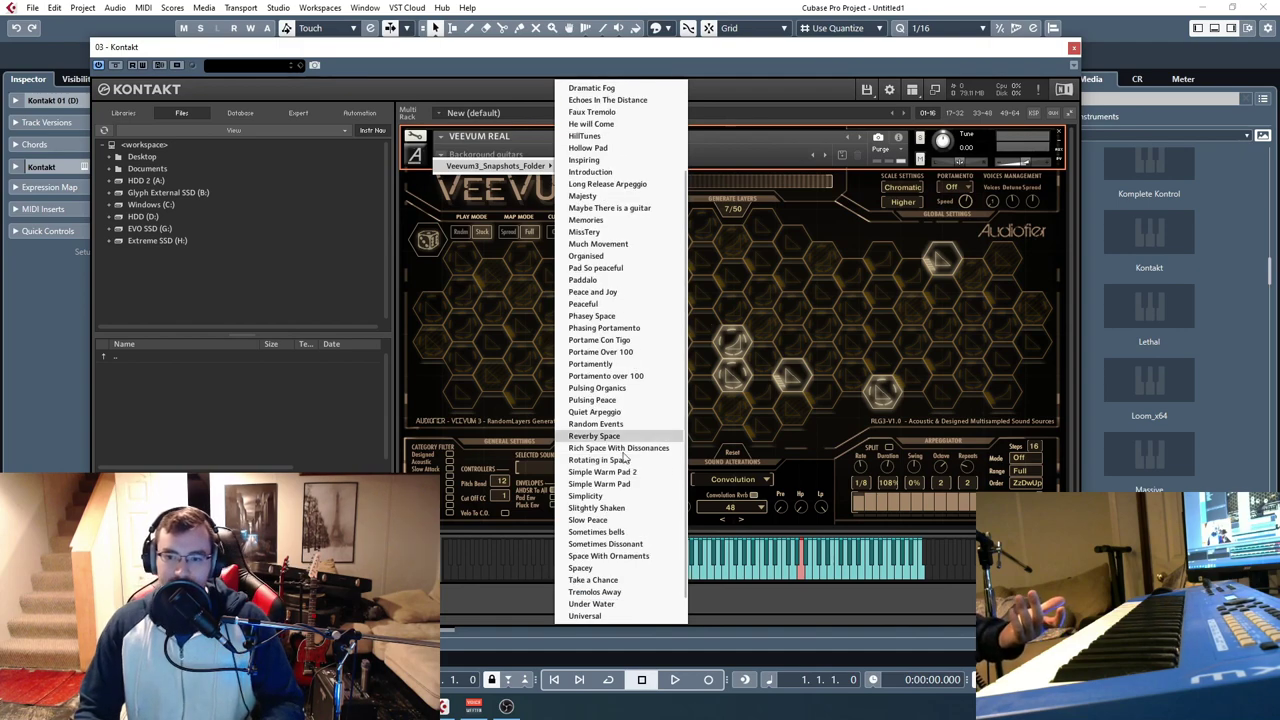
left_click(628, 327)
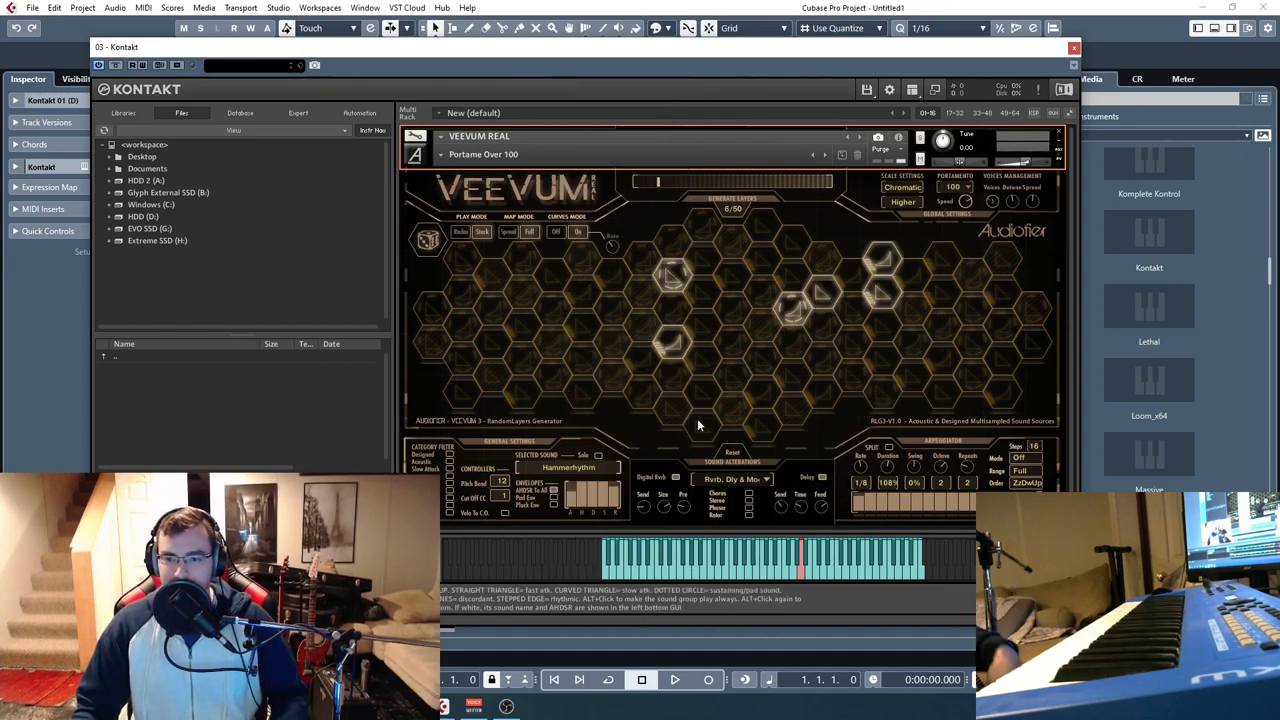
Step: Check the snapshot location in Instrument Options, then return to the performance view
left_click(415, 140)
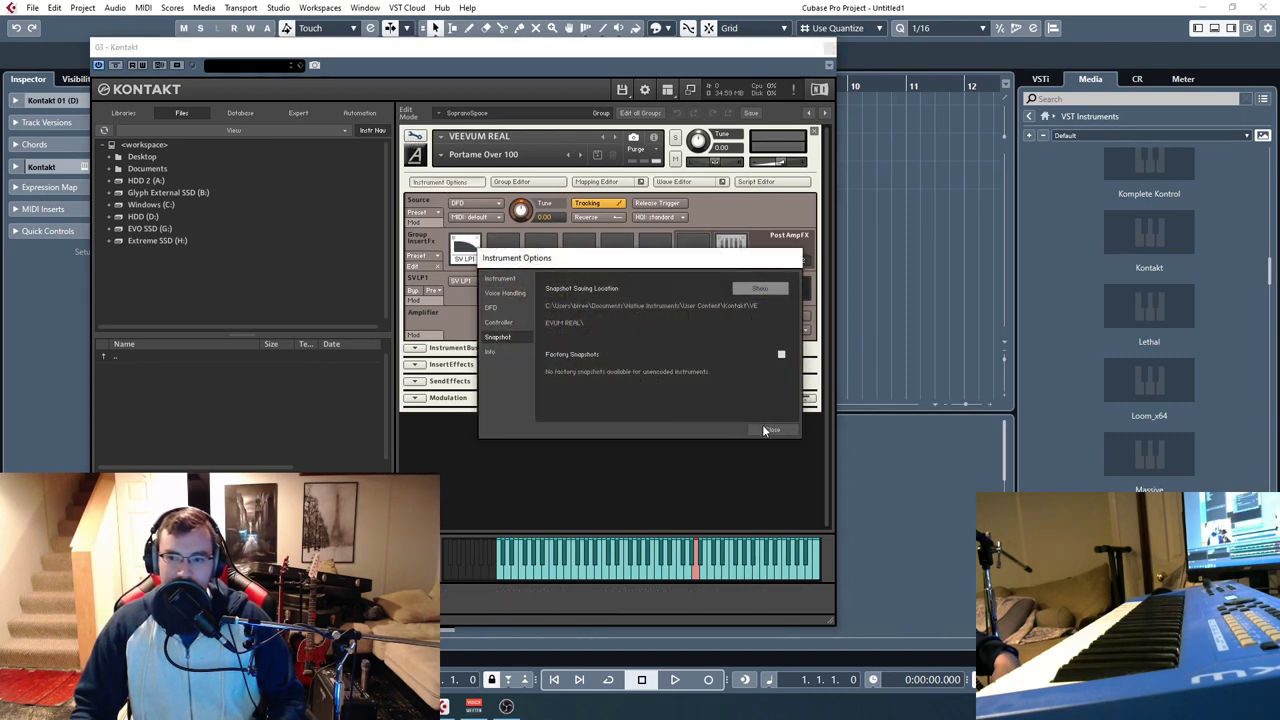
left_click(772, 429)
left_click(416, 139)
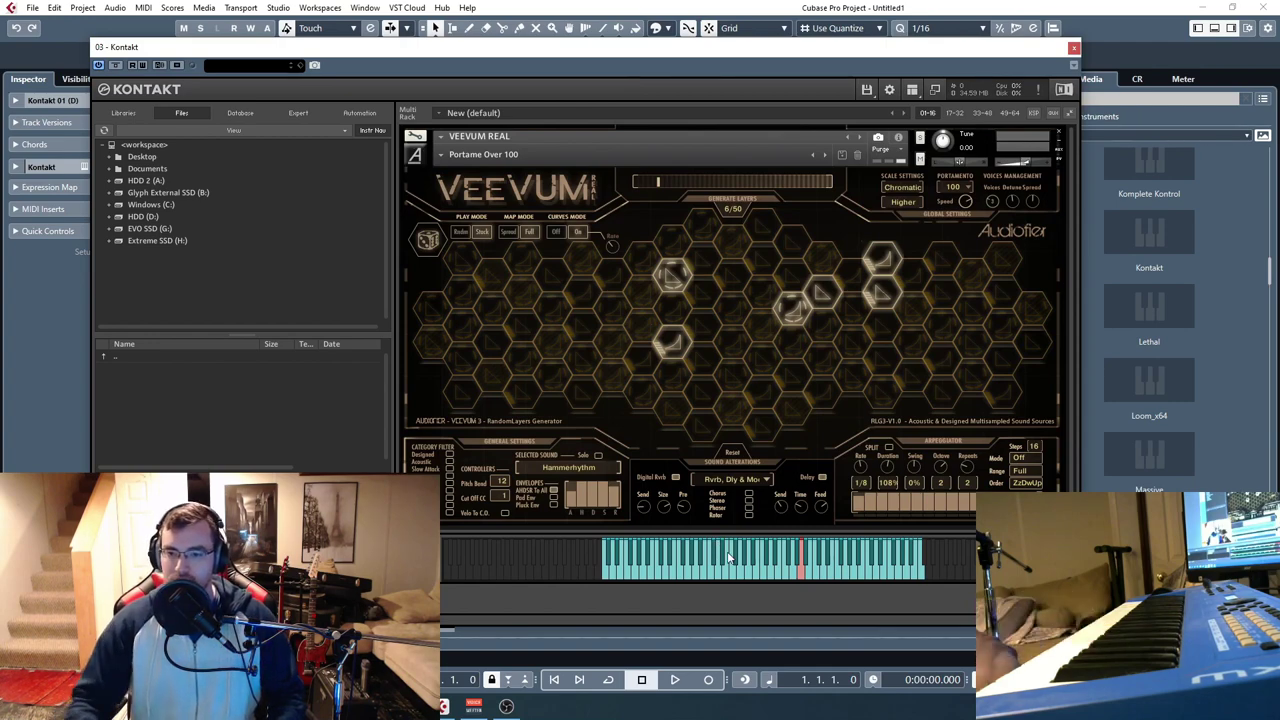
Step: Reopen Veevum Real from track 3 and load the Dissonant Pulsing pad snapshot
left_click(1073, 48)
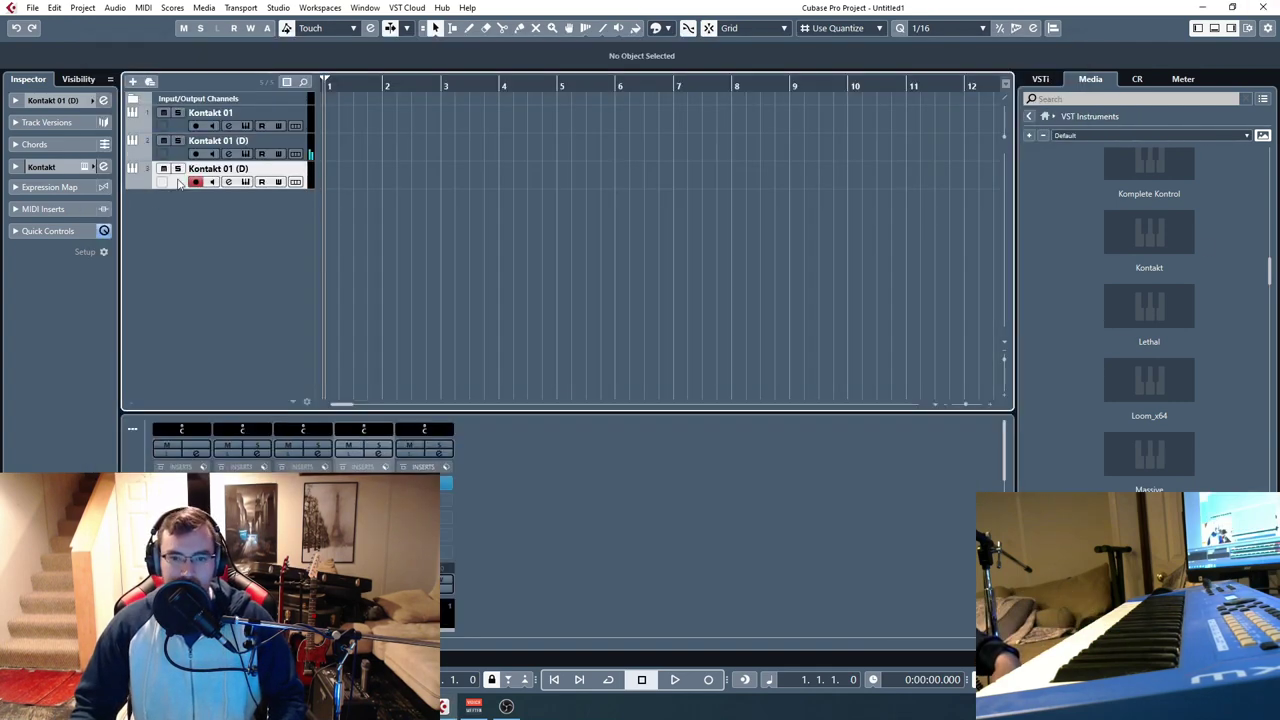
left_click(244, 181)
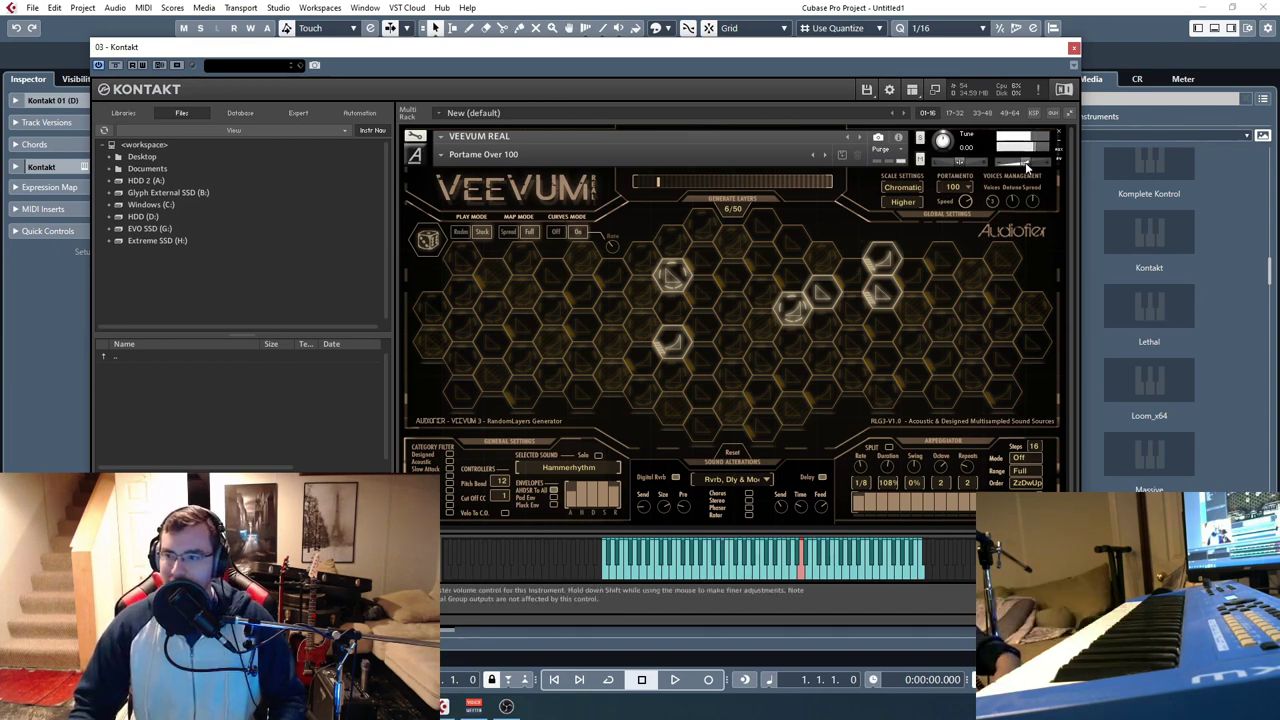
left_click(480, 155)
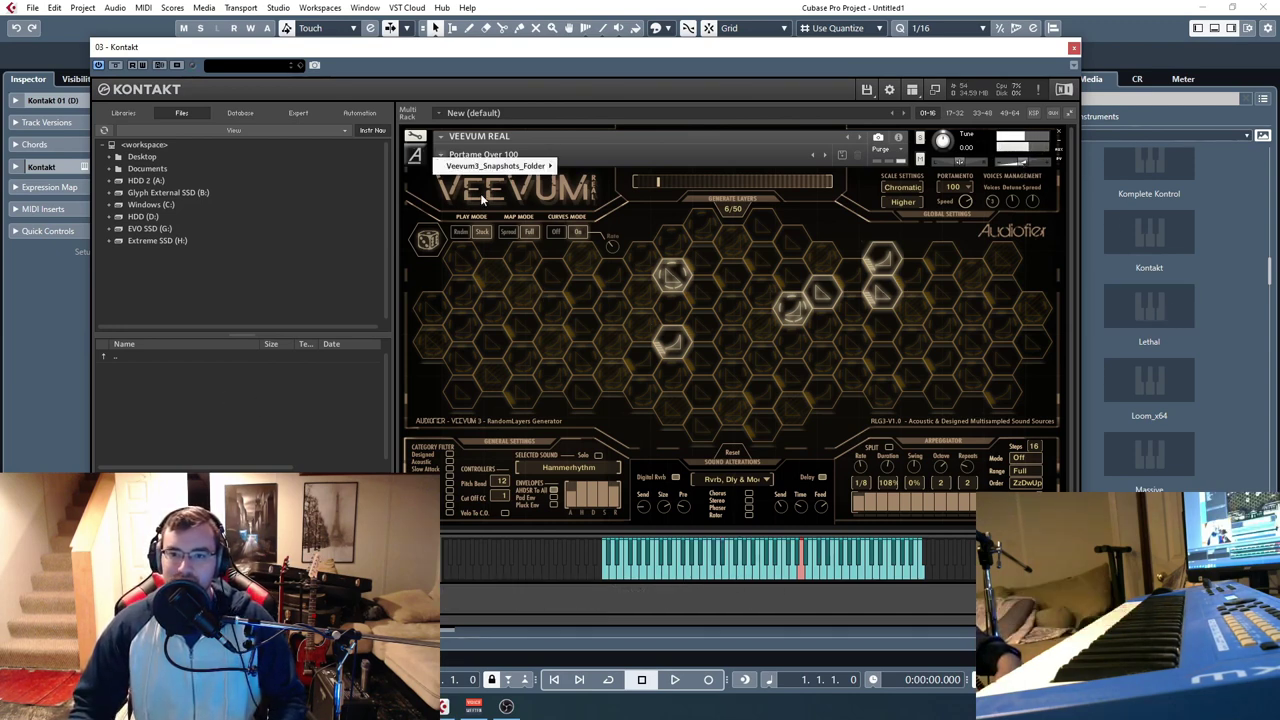
mouse_move(500, 166)
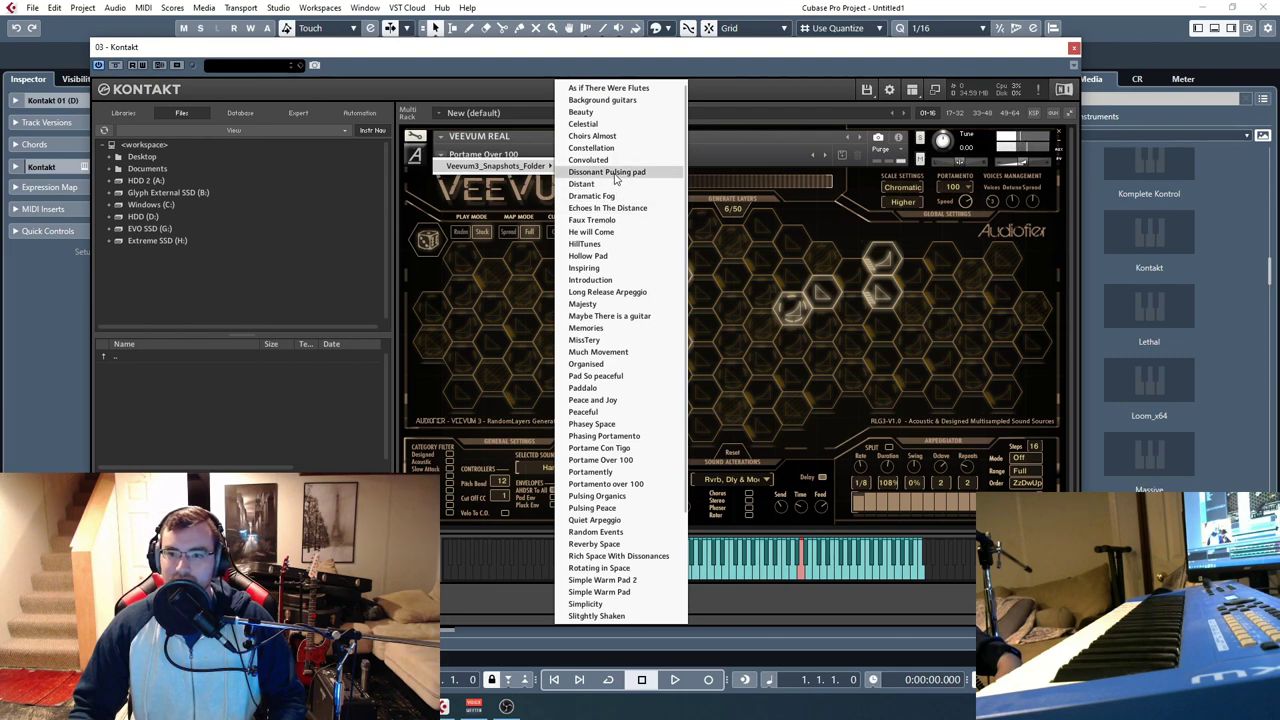
left_click(614, 172)
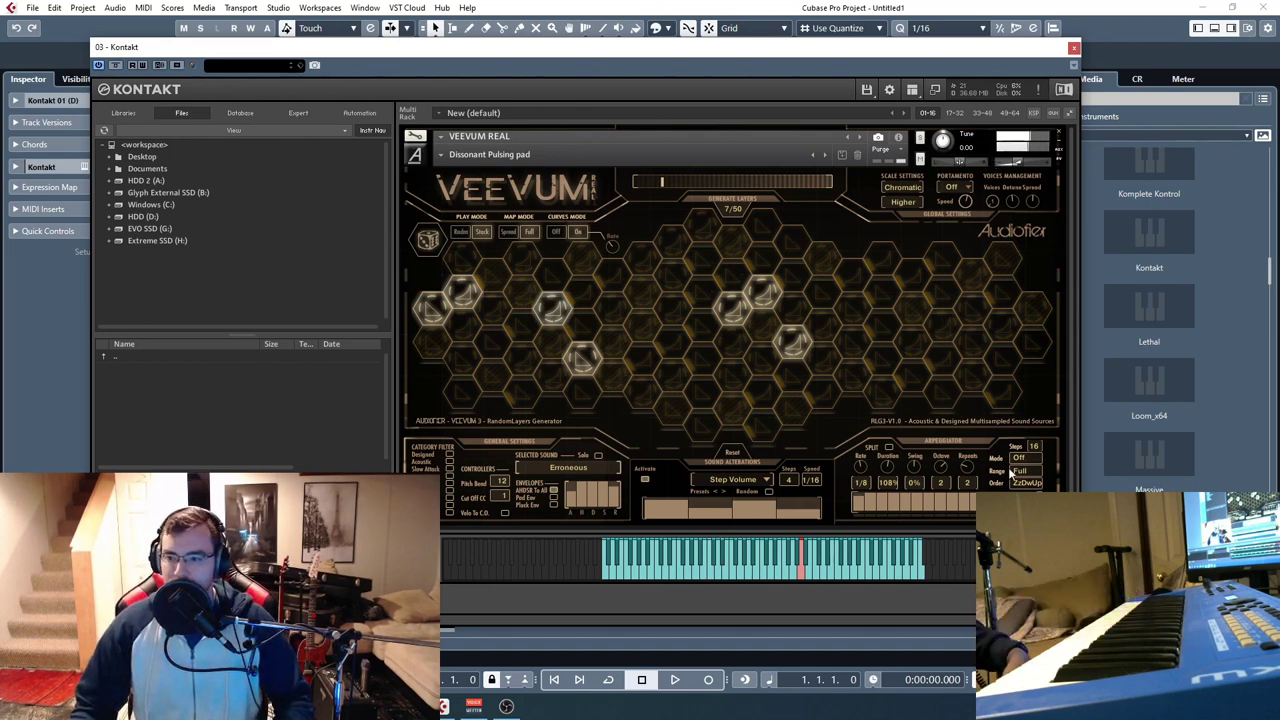
left_click(1018, 458)
left_click(1030, 482)
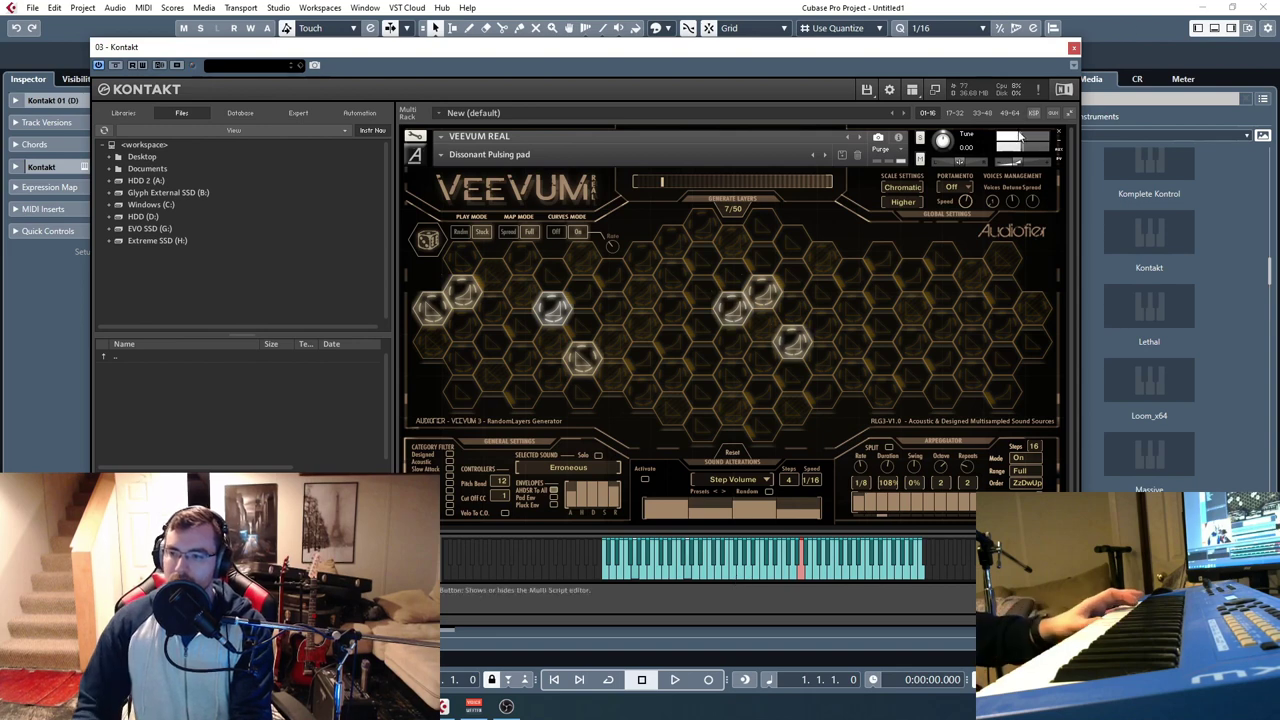
mouse_move(1025, 165)
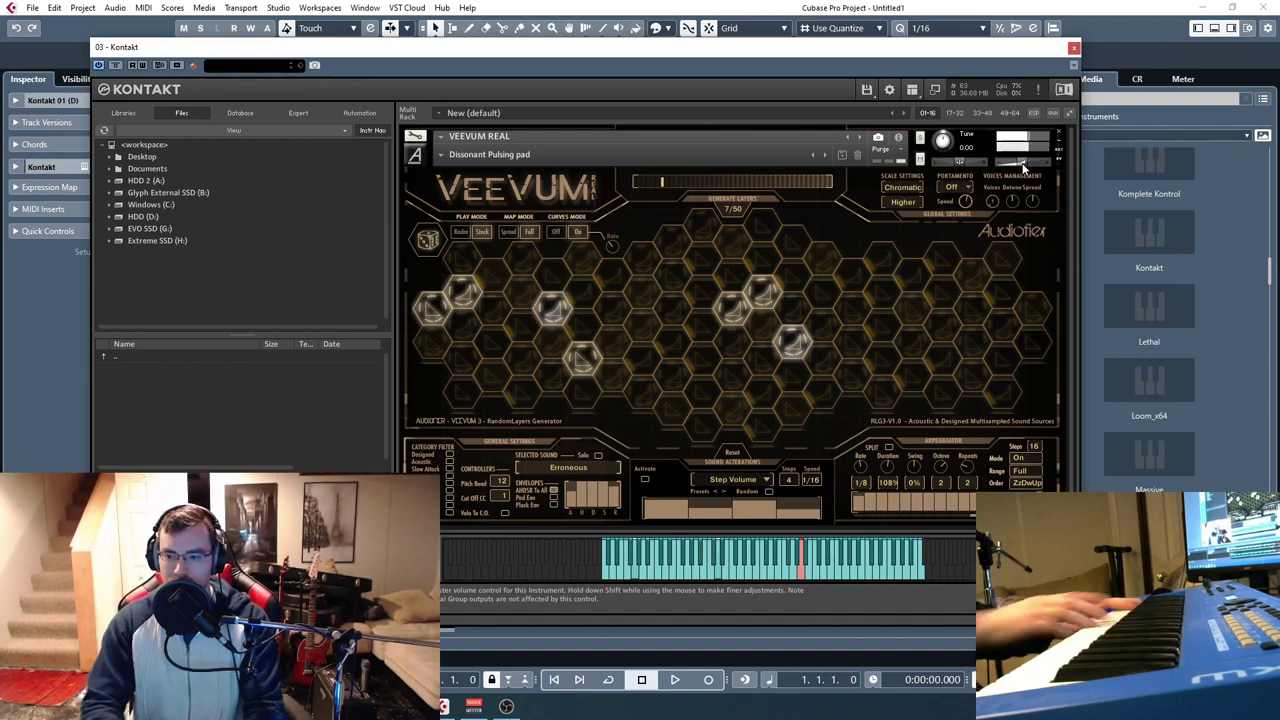
left_click(1021, 459)
left_click(1024, 468)
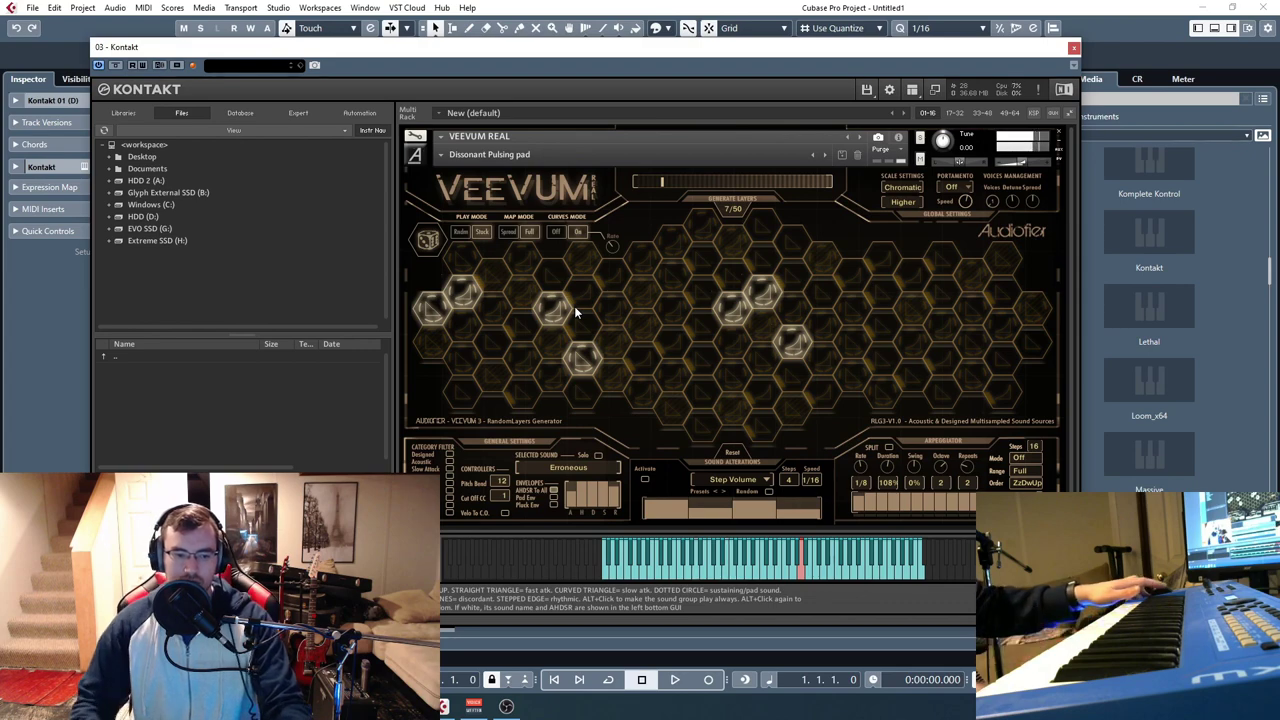
Step: Load Peace and Joy from Veevum3_Snapshots_Folder, expanding the grid to 10 of 50 layers
left_click(440, 155)
mouse_move(495, 165)
scroll(632, 272, "down", 3)
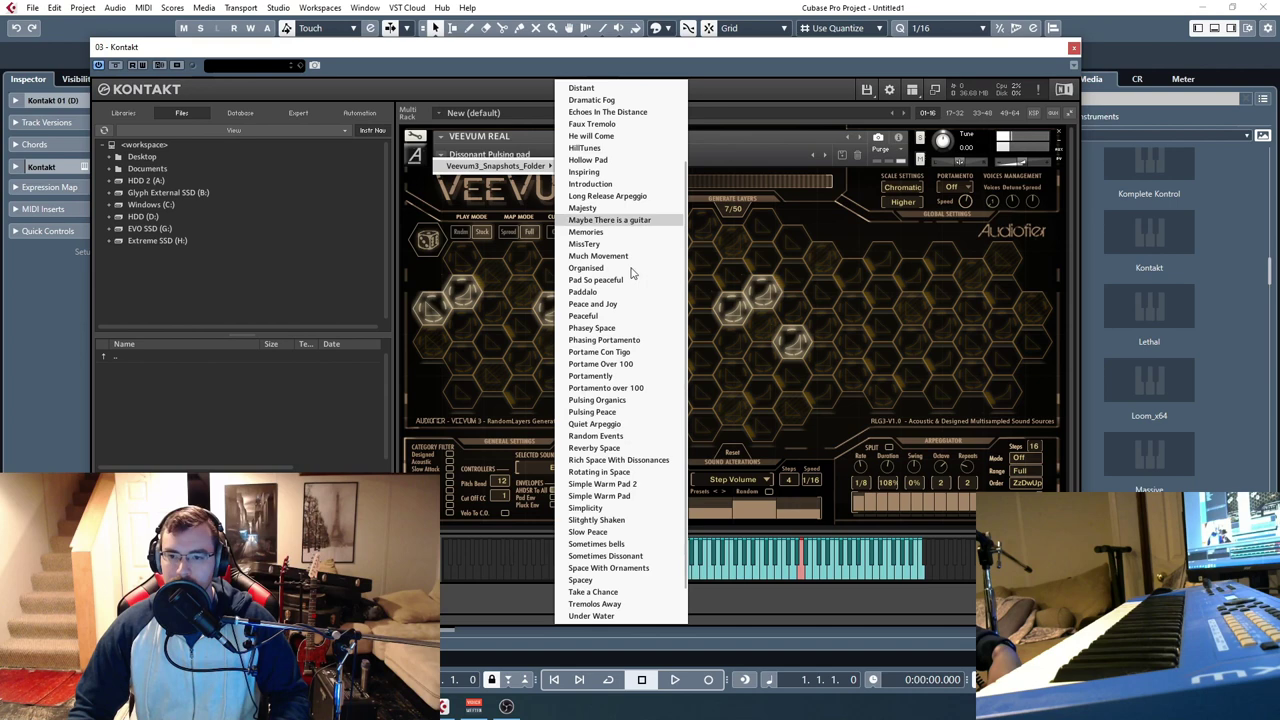
left_click(593, 303)
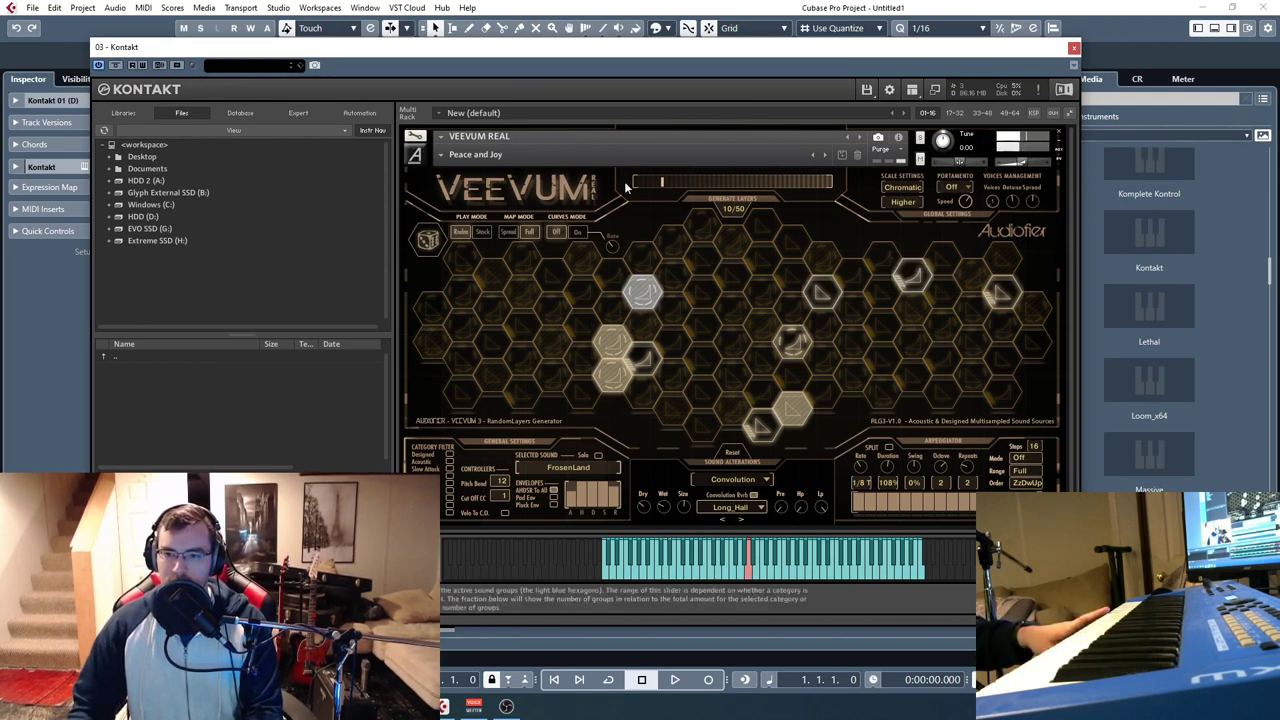
Step: Load the Spacey snapshot and raise Generate Layers to 31 of 50
left_click(475, 155)
mouse_move(500, 166)
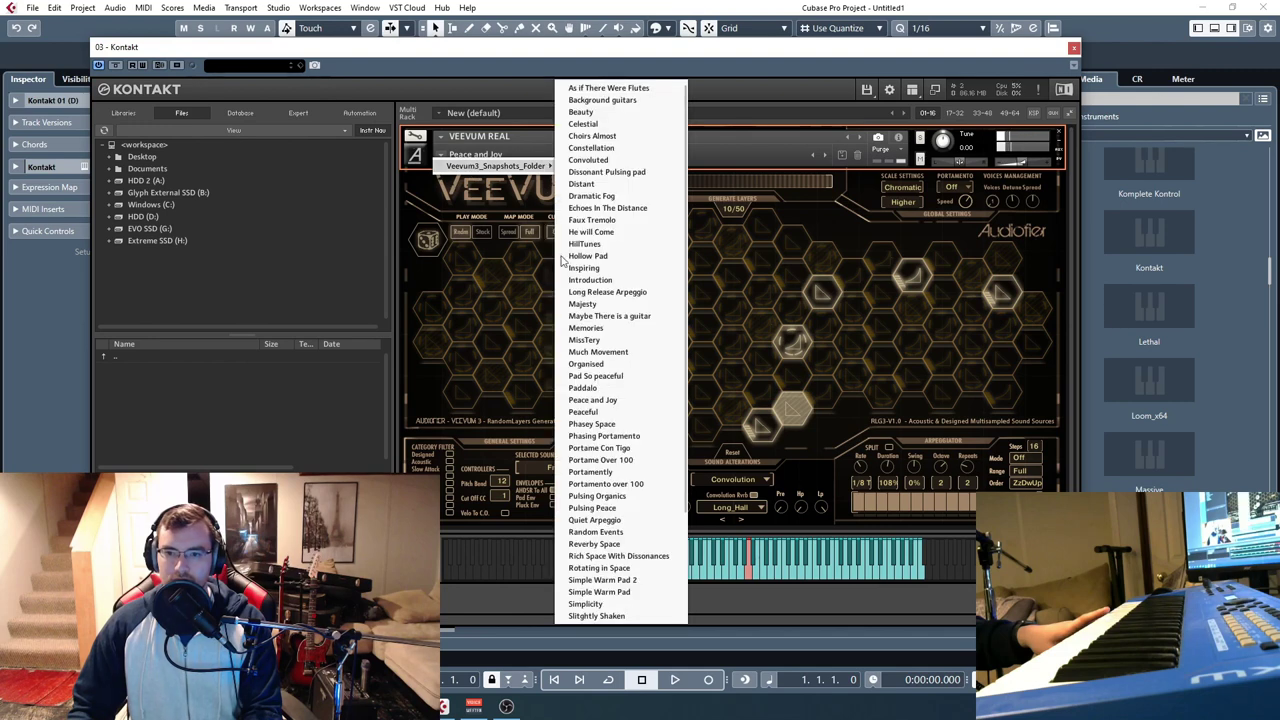
scroll(610, 450, "down", 4)
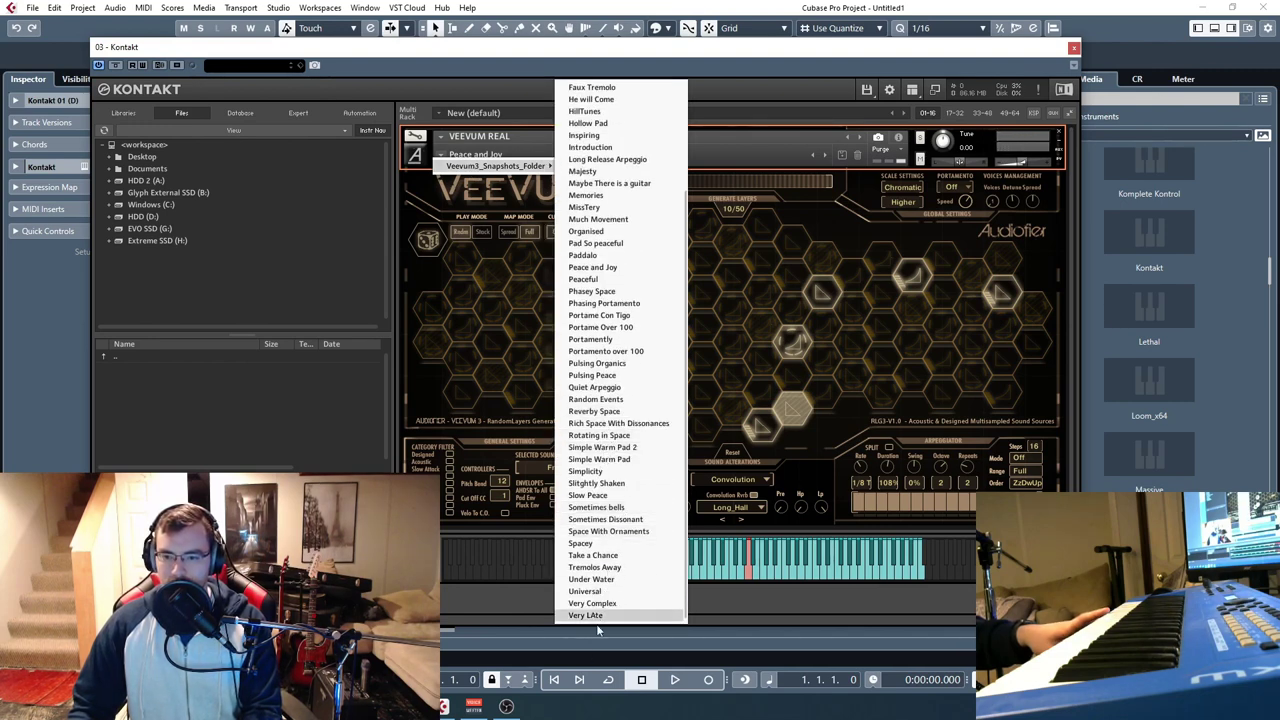
left_click(596, 544)
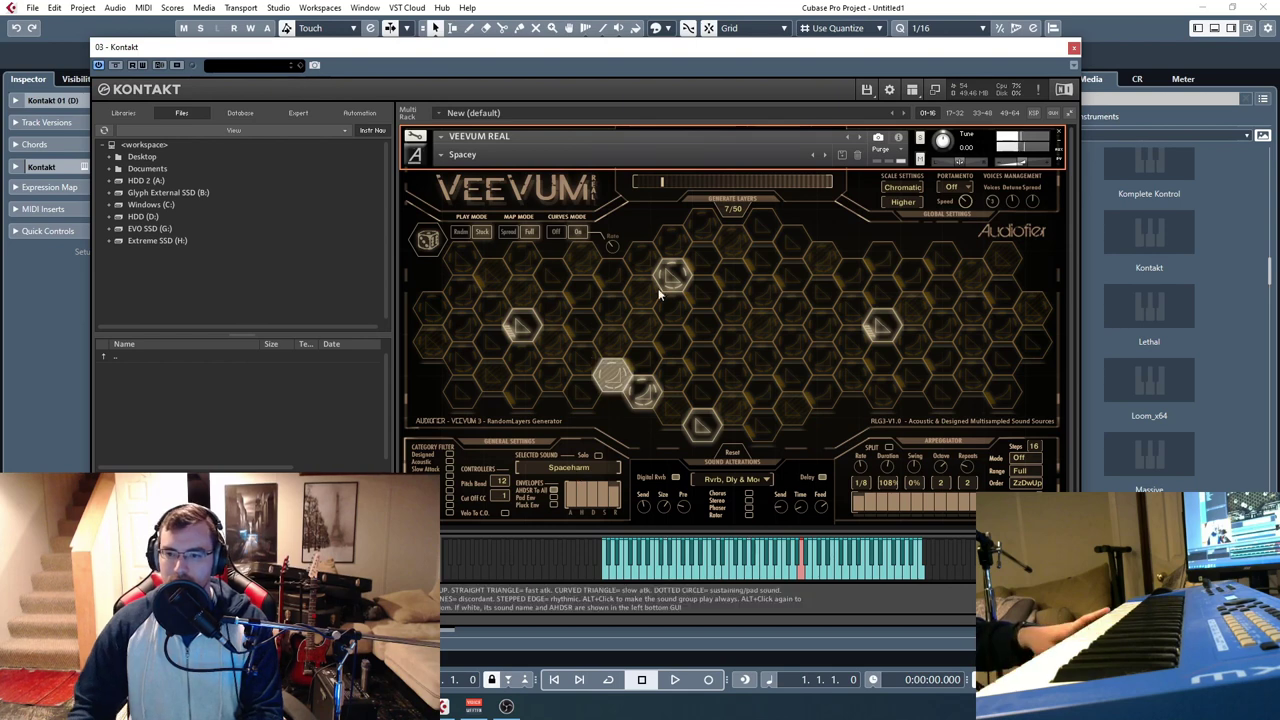
scroll(795, 197, "up", 5)
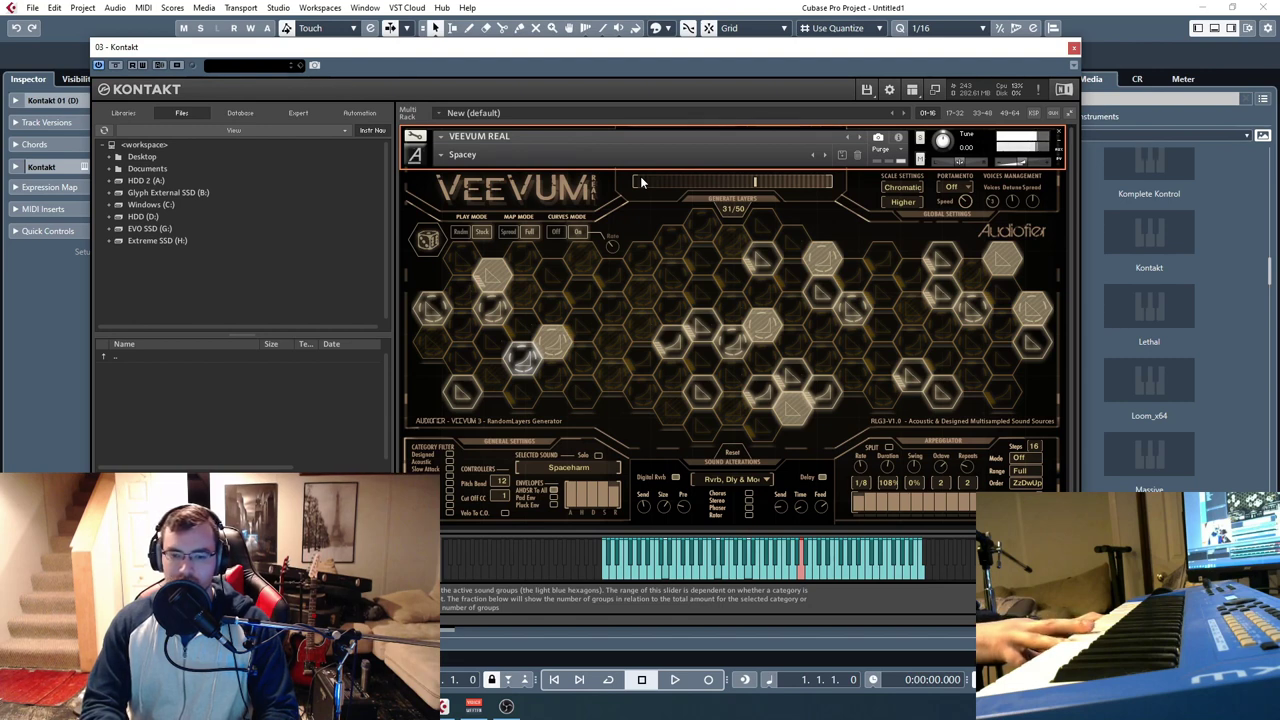
Step: Set the arpeggiator Mode to On for the Spacey sound
left_click(1019, 457)
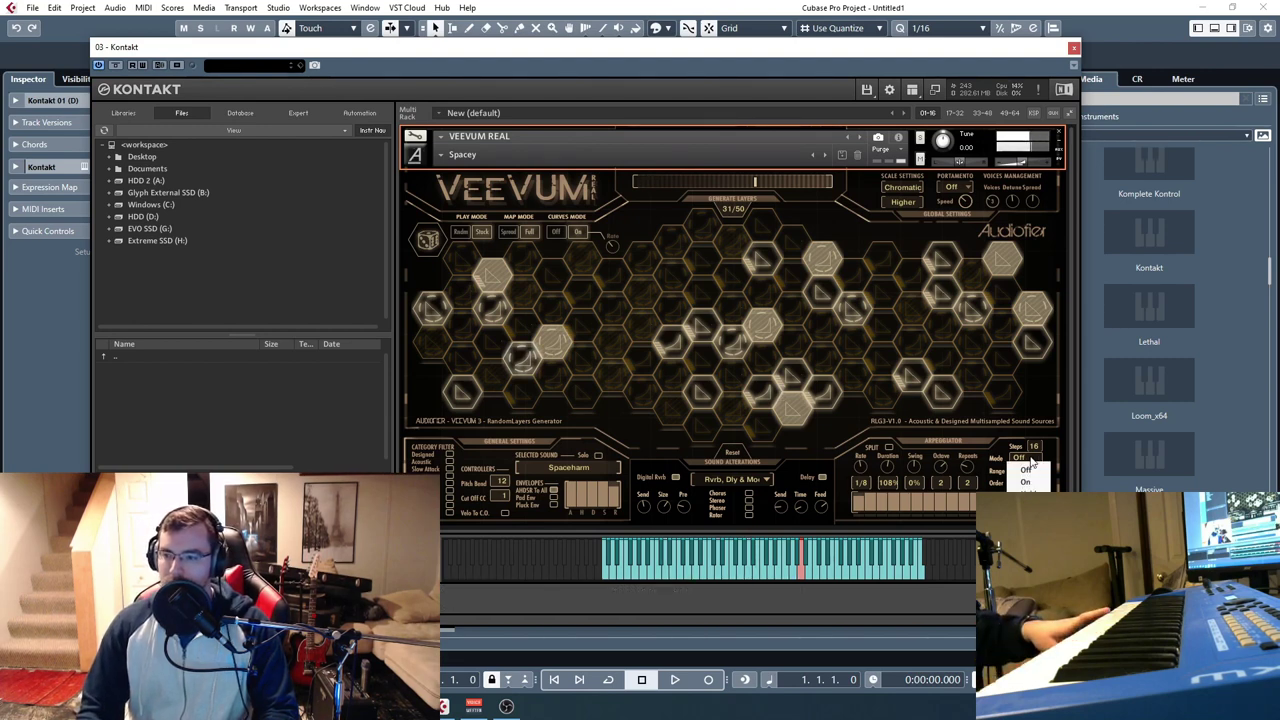
left_click(1026, 484)
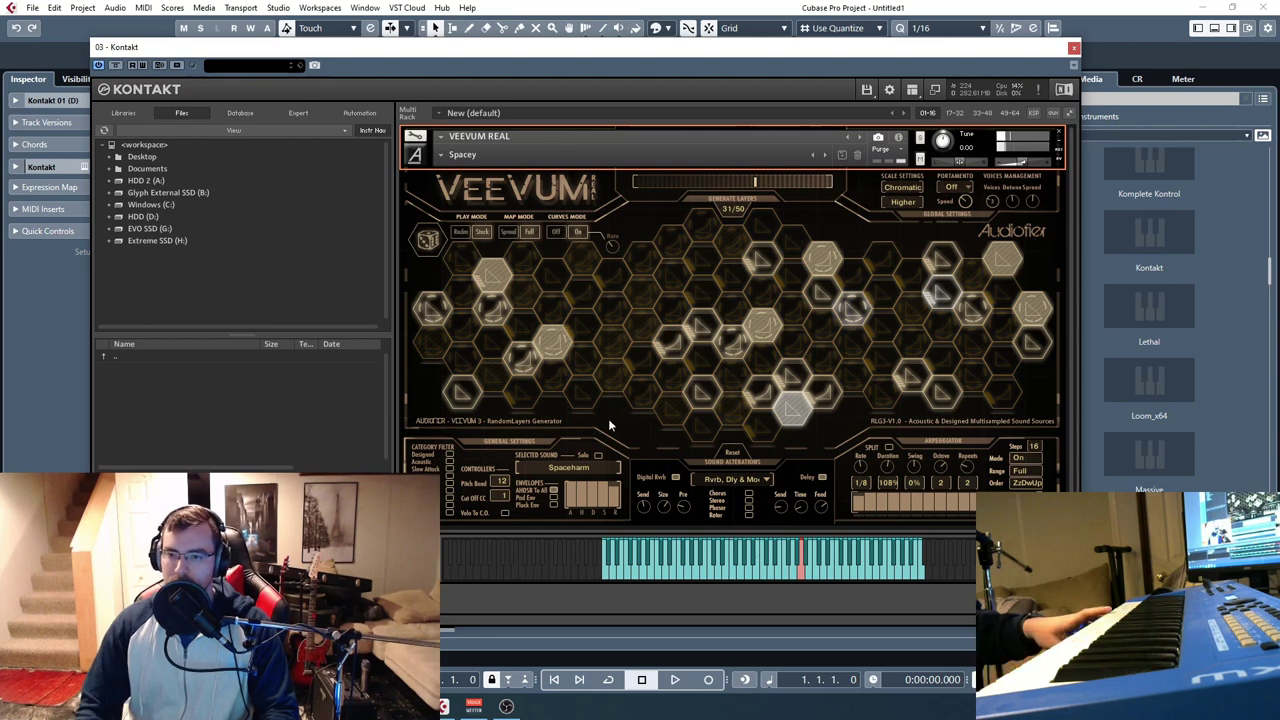
left_click(462, 155)
mouse_move(505, 168)
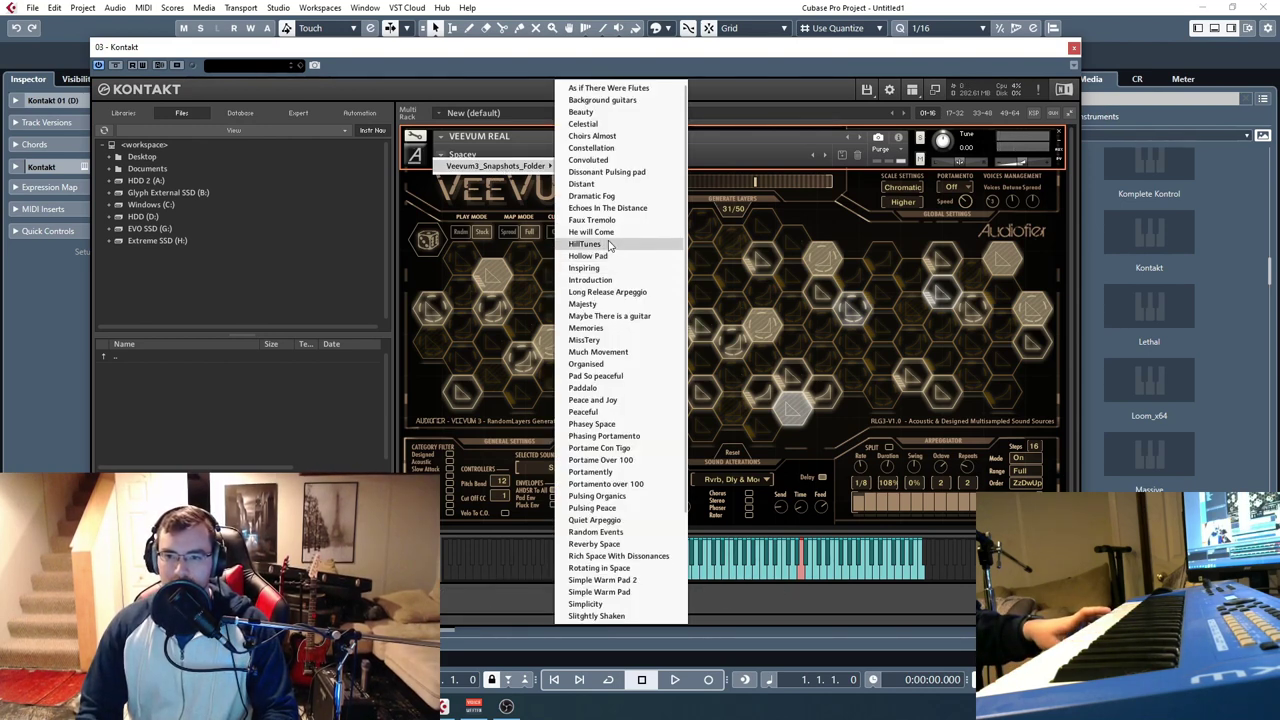
Step: Pick Choirs Almost from Veevum3_Snapshots_Folder, leaving 7 of 50 layers active
left_click(616, 139)
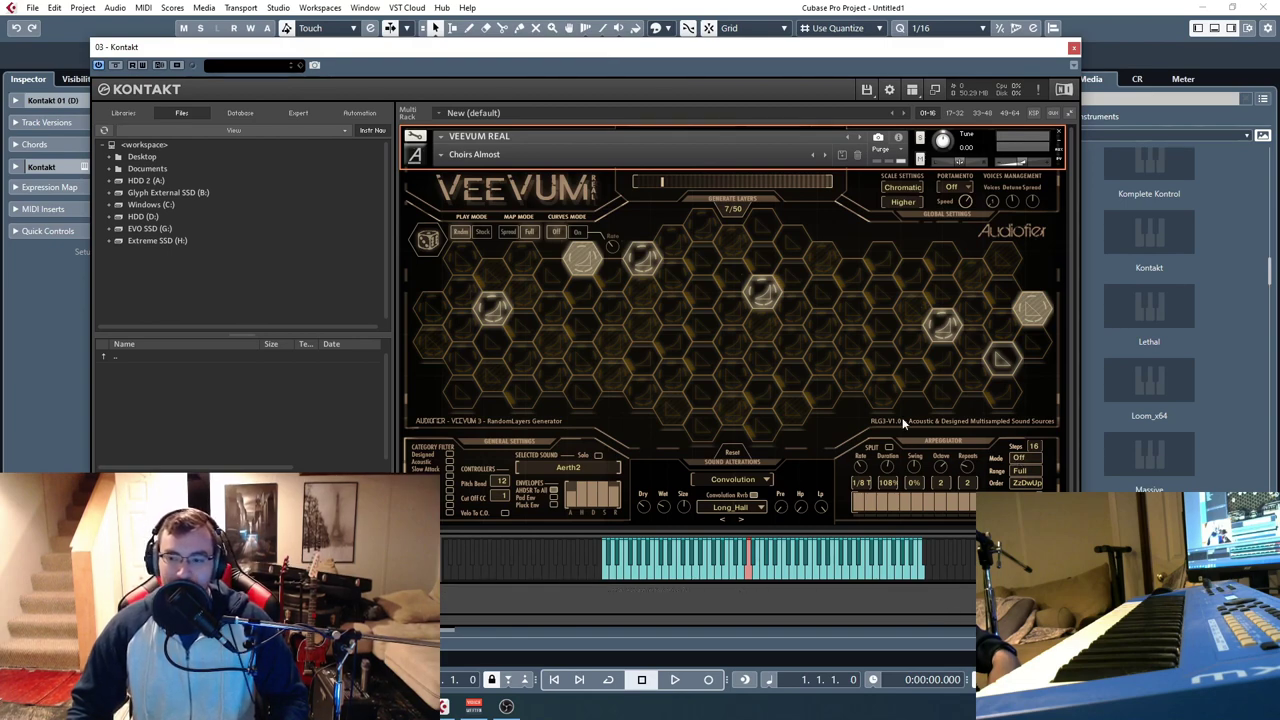
left_click_drag(697, 52, 642, 43)
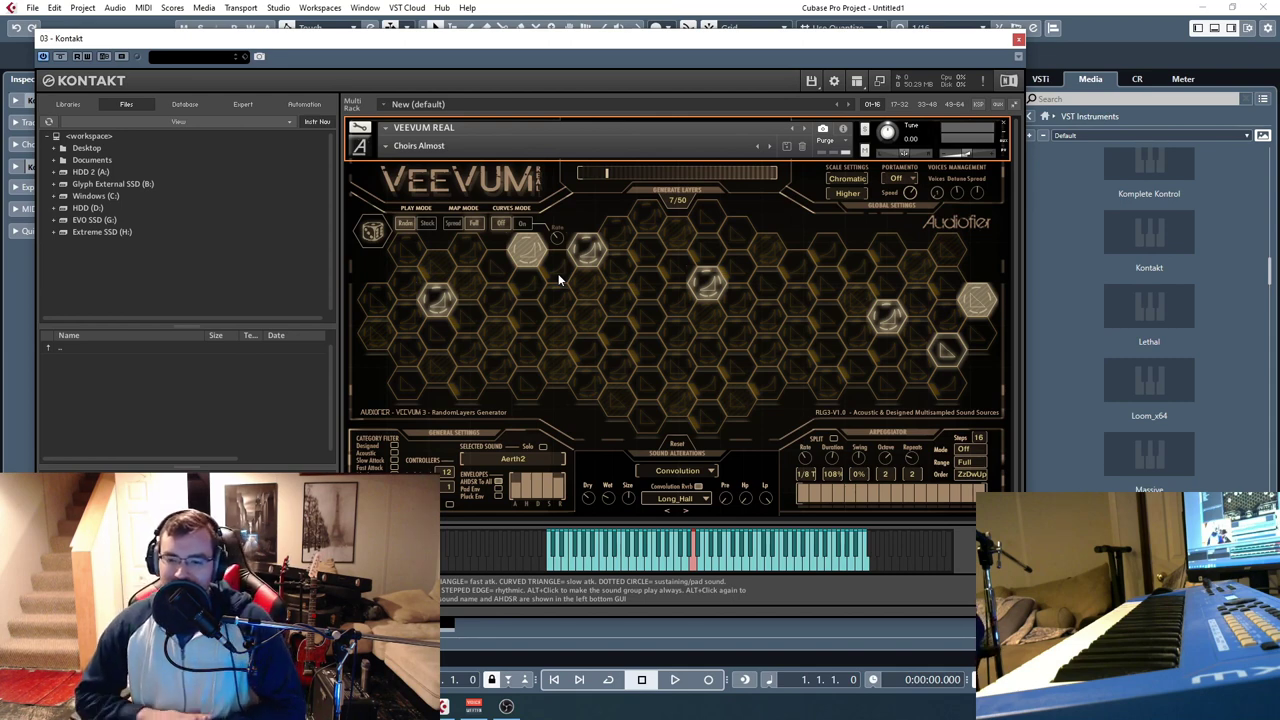
left_click(697, 478)
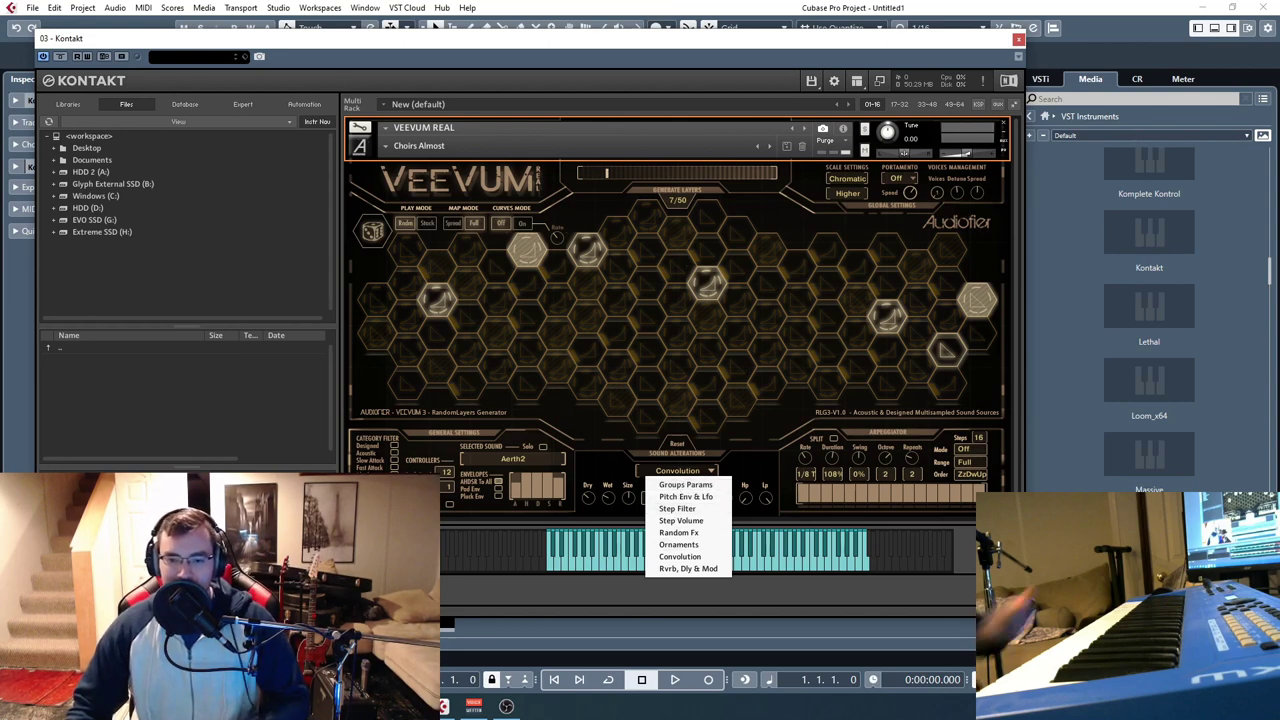
key("Escape")
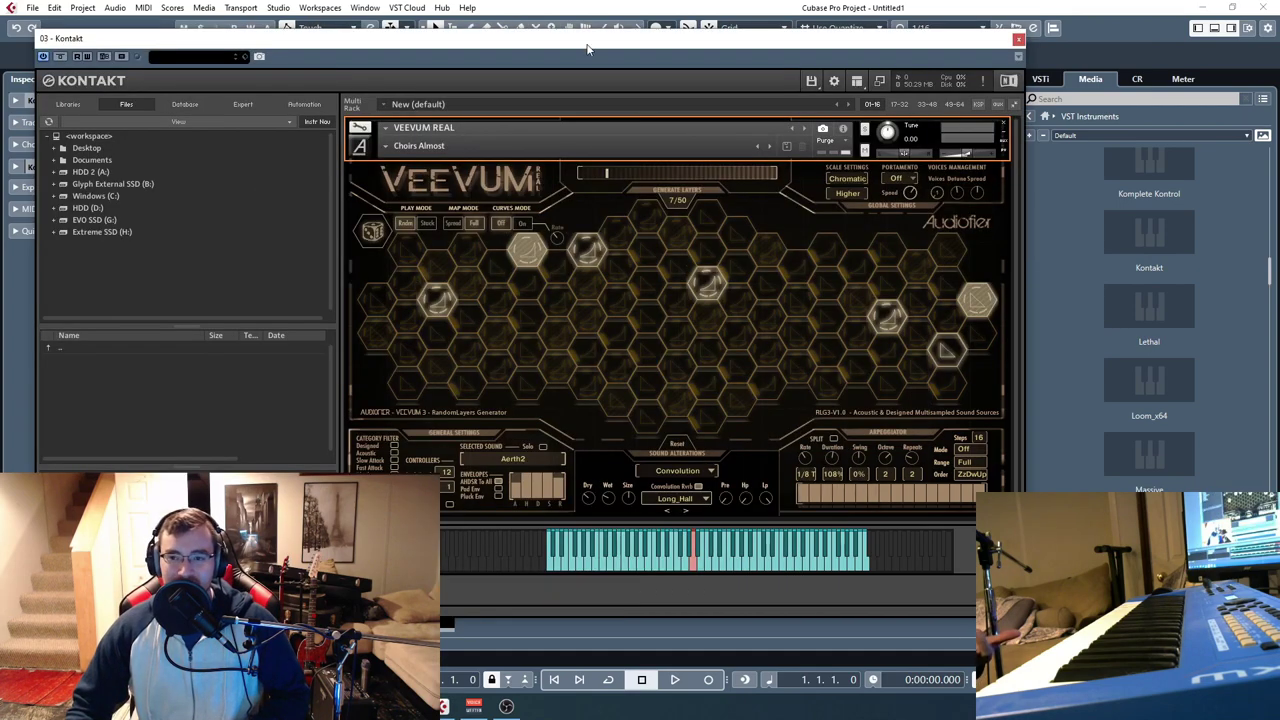
left_click_drag(587, 48, 610, 58)
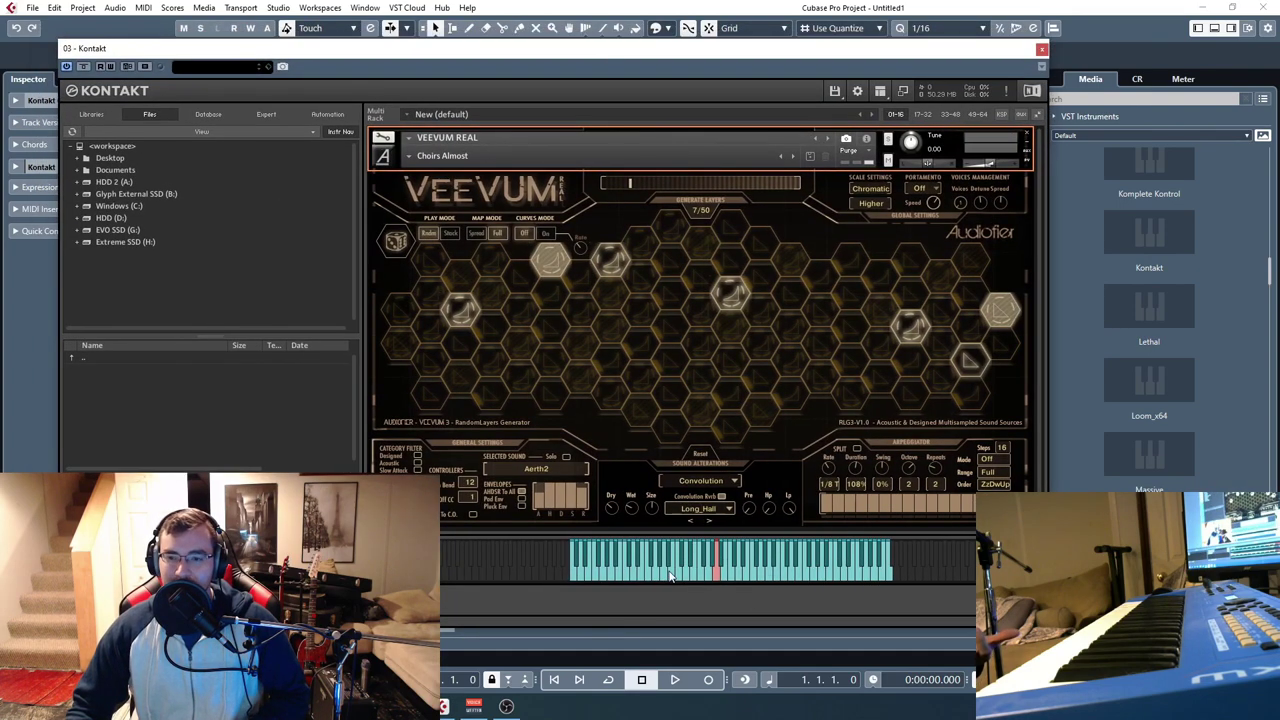